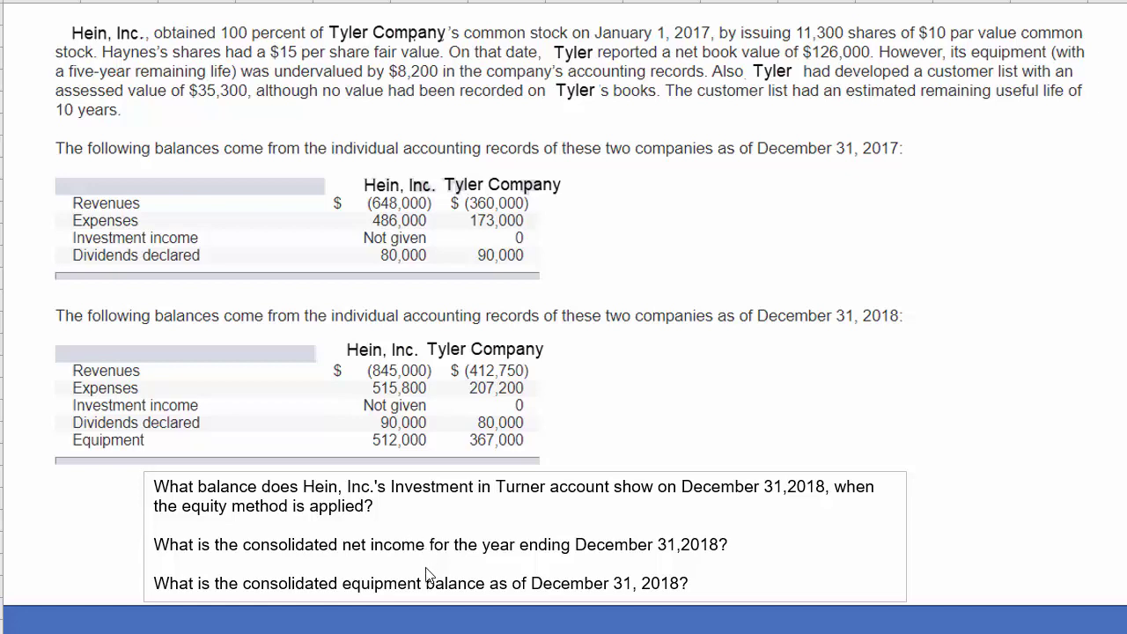
Drag the blue cover down to reveal the 43,500 excess fair value and 5,170 amortization schedule.
{"action": "scroll", "coordinate": [563, 352], "scroll_direction": "down", "scroll_amount": 5}
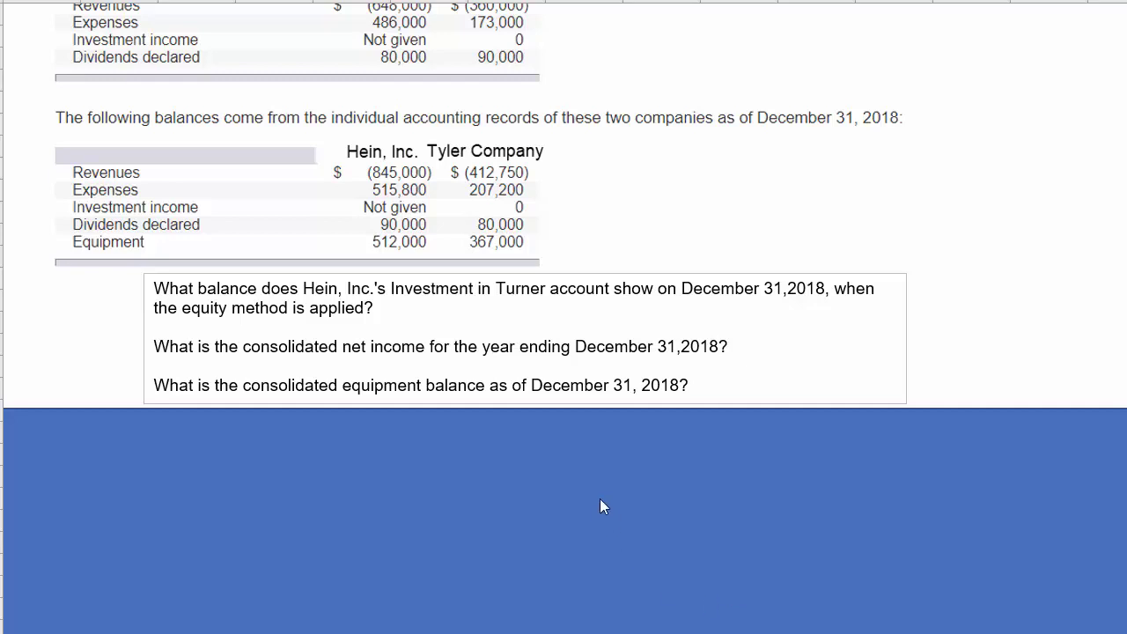
{"action": "left_click", "coordinate": [579, 469]}
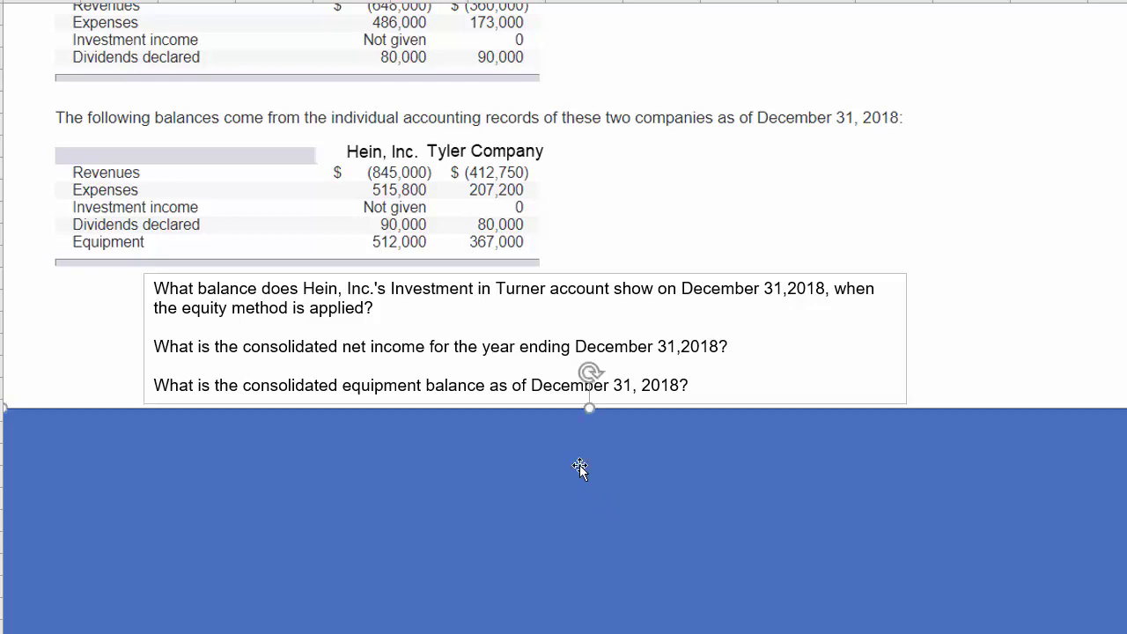
{"action": "left_click_drag", "start_coordinate": [579, 469], "coordinate": [557, 633]}
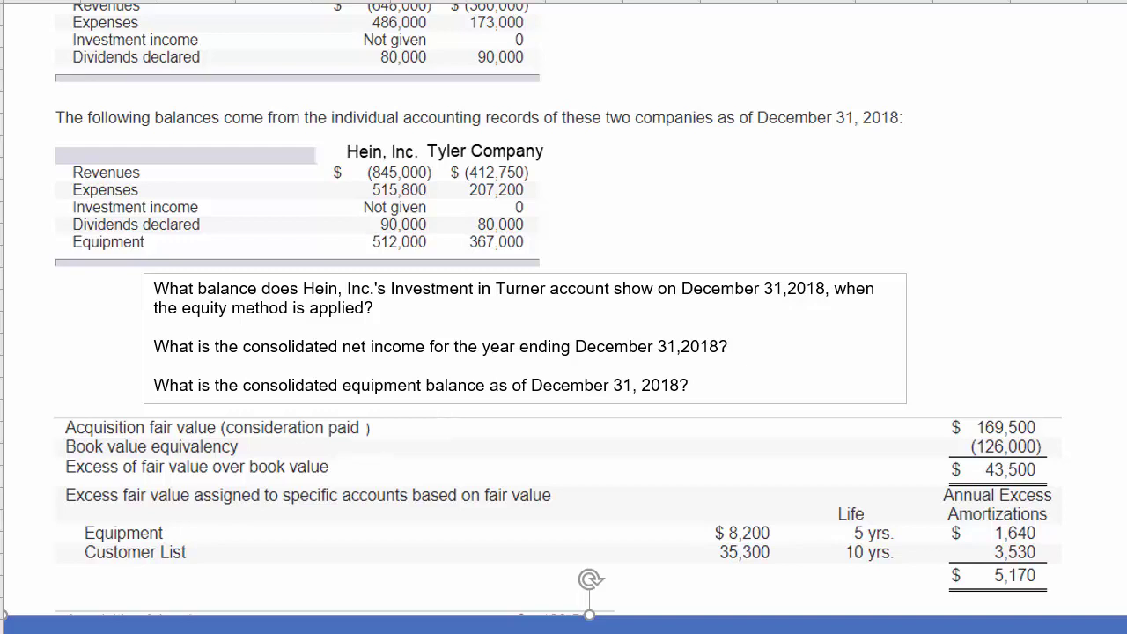
Scroll back up to the cell beside the first question for the =11300*15 entry.
{"action": "scroll", "coordinate": [563, 352], "scroll_direction": "up", "scroll_amount": 1}
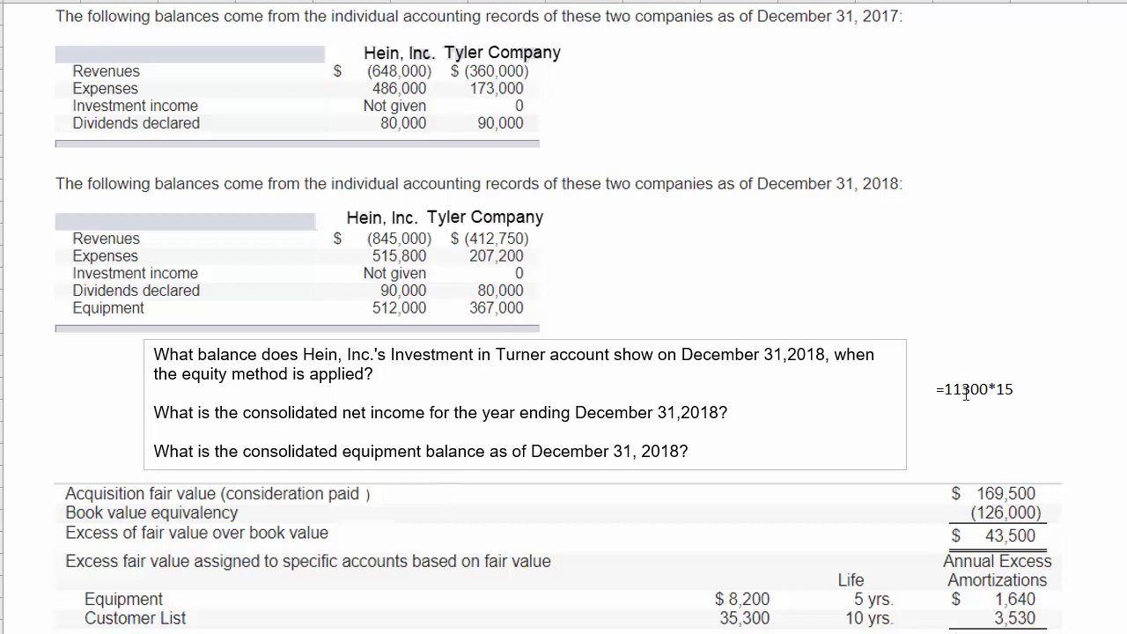
Commit the =11300*15 formula so the cell shows 169500, then reselect the result.
{"action": "left_click", "coordinate": [1010, 388]}
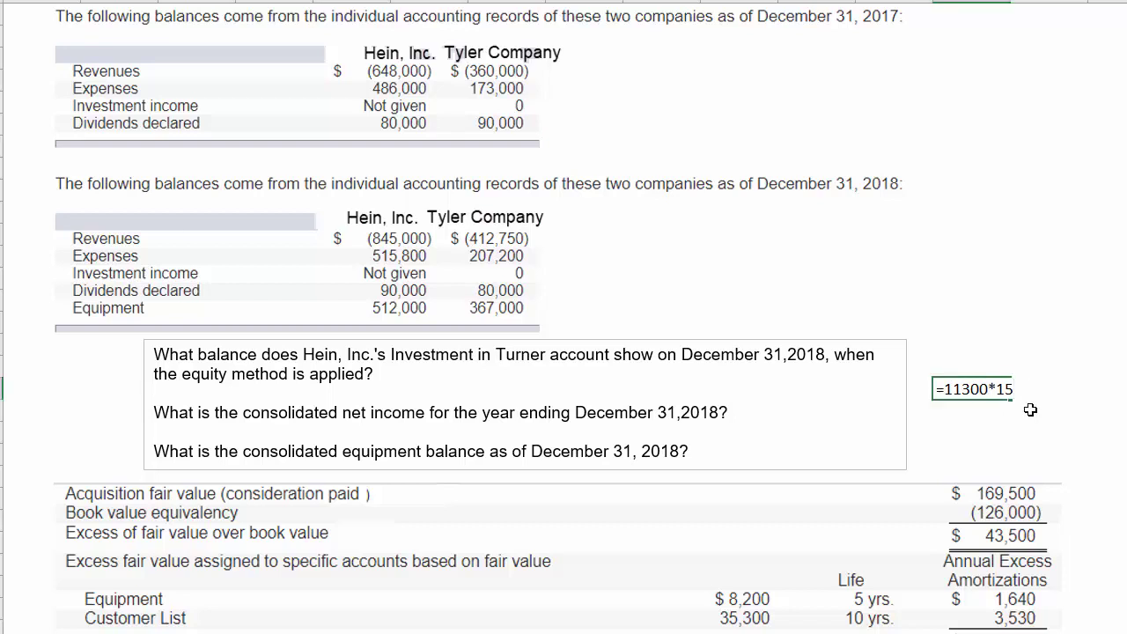
{"action": "key", "text": "Return"}
{"action": "key", "text": "Up"}
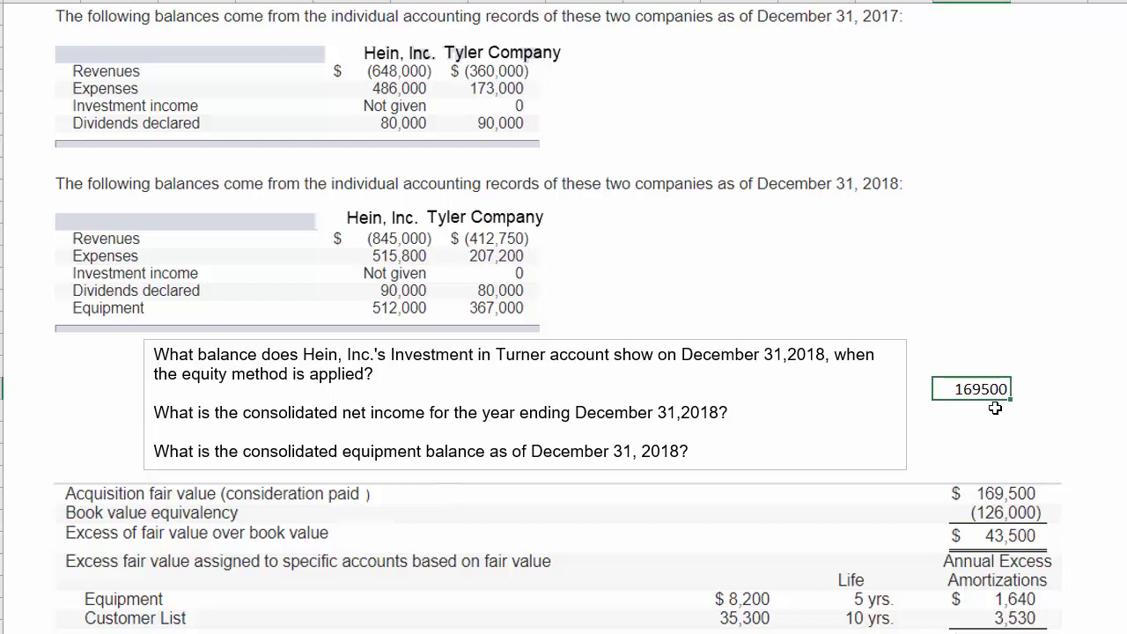
{"action": "scroll", "coordinate": [994, 407], "scroll_direction": "up", "scroll_amount": 3}
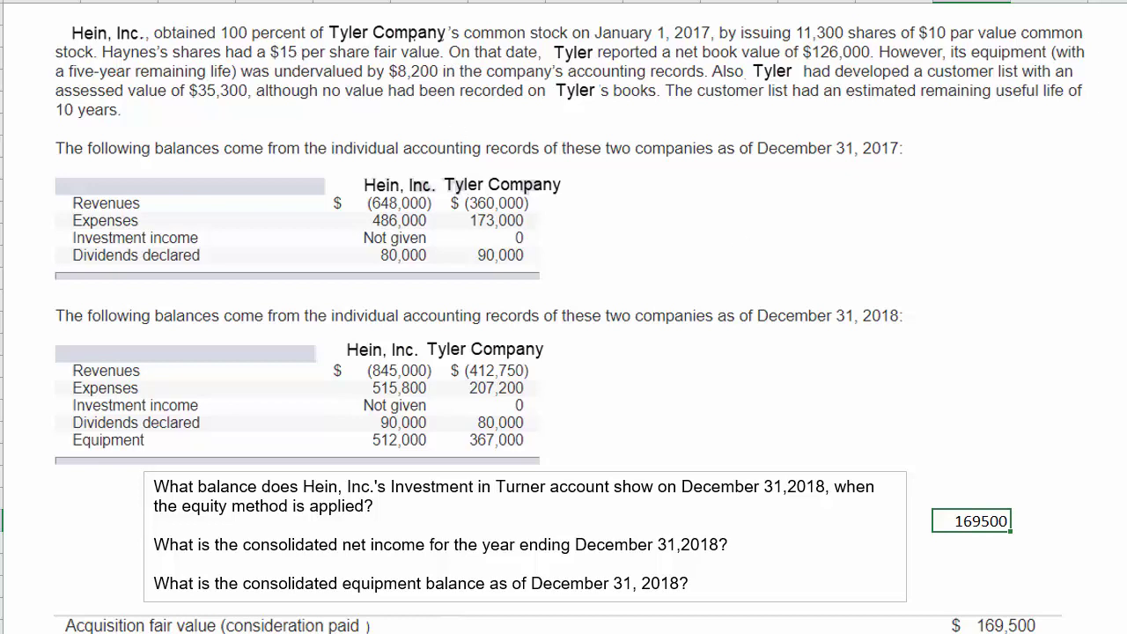
{"action": "scroll", "coordinate": [563, 317], "scroll_direction": "down", "scroll_amount": 1}
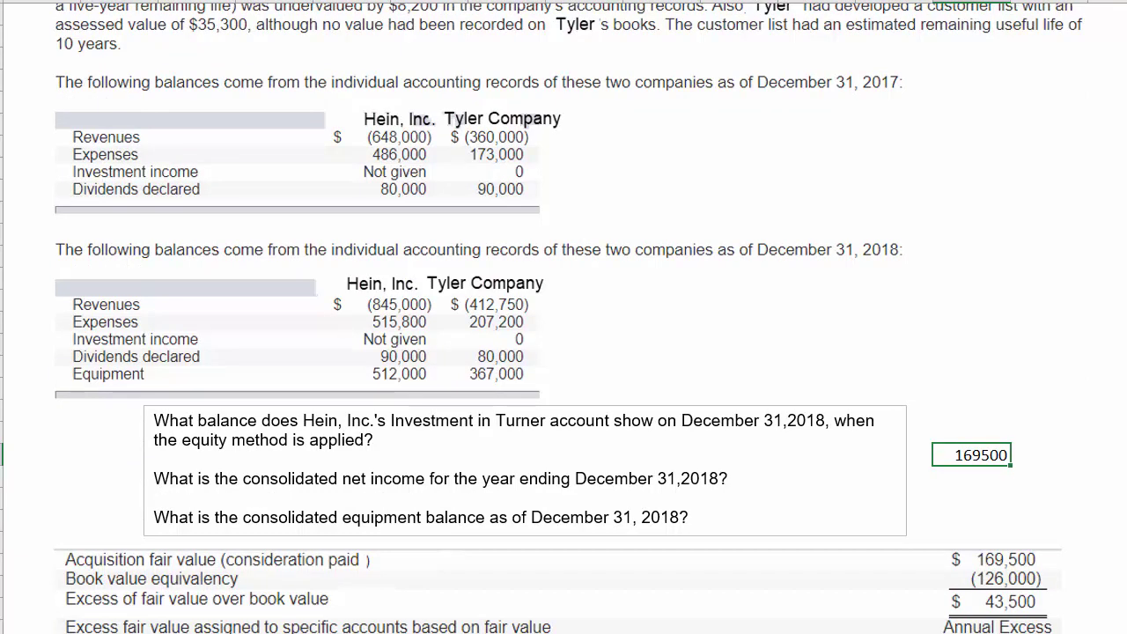
{"action": "scroll", "coordinate": [564, 317], "scroll_direction": "down", "scroll_amount": 2}
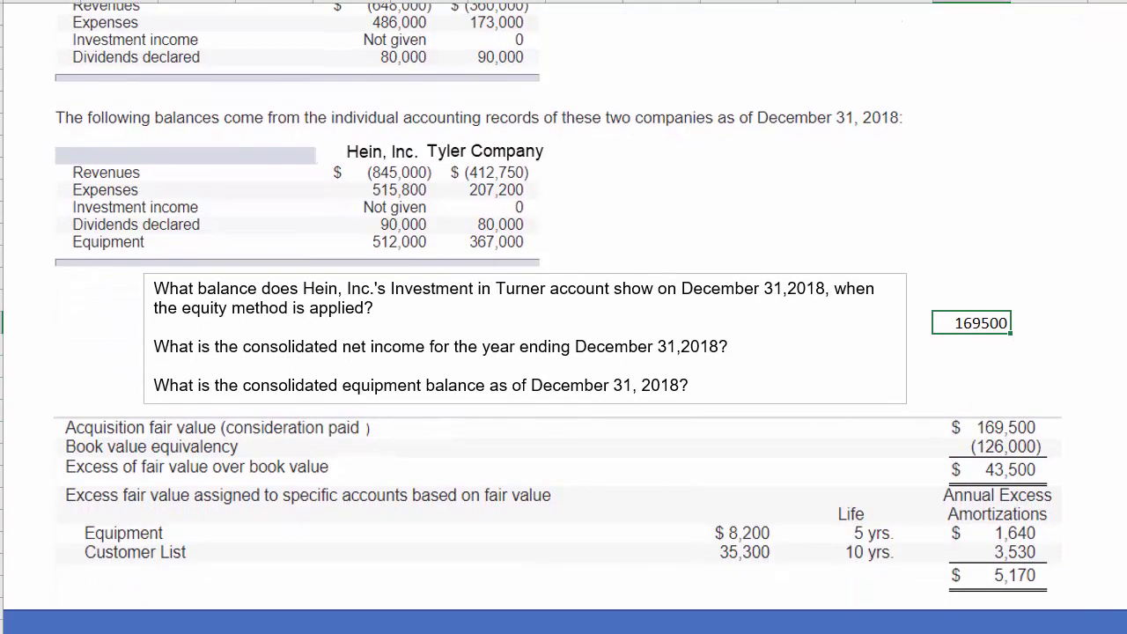
{"action": "scroll", "coordinate": [563, 317], "scroll_direction": "up", "scroll_amount": 1}
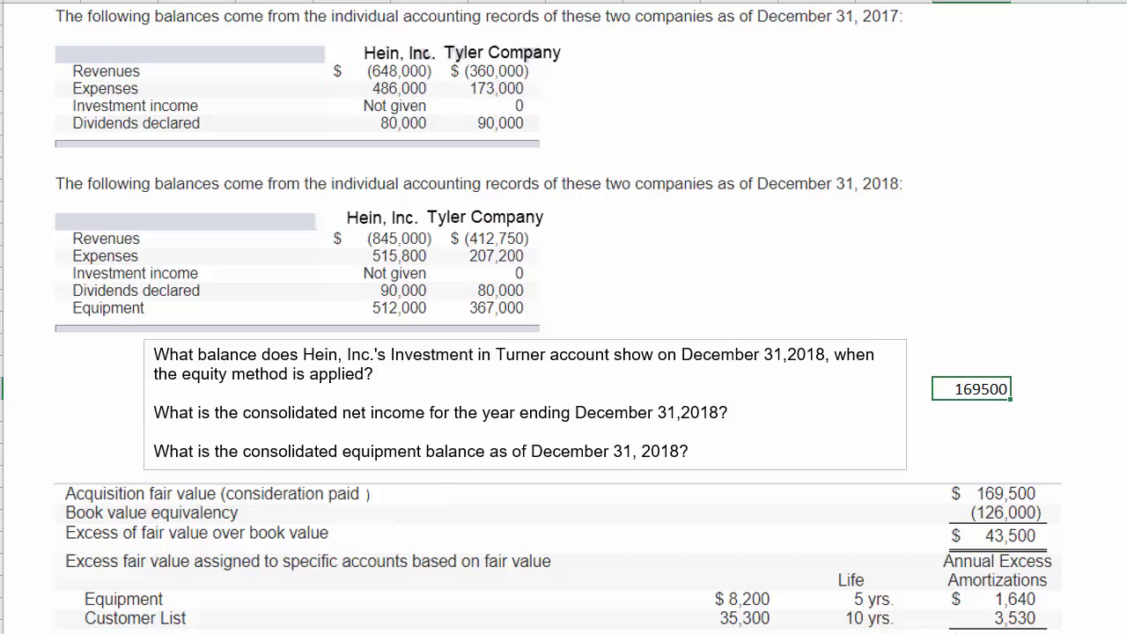
{"action": "scroll", "coordinate": [563, 317], "scroll_direction": "down", "scroll_amount": 1}
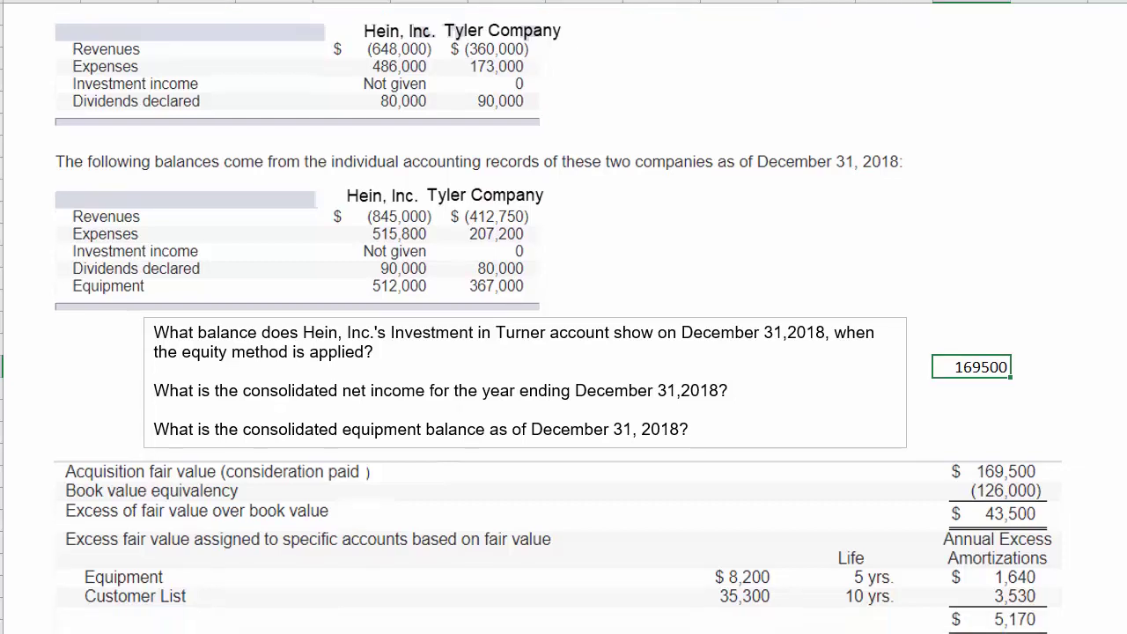
{"action": "scroll", "coordinate": [564, 317], "scroll_direction": "down", "scroll_amount": 1}
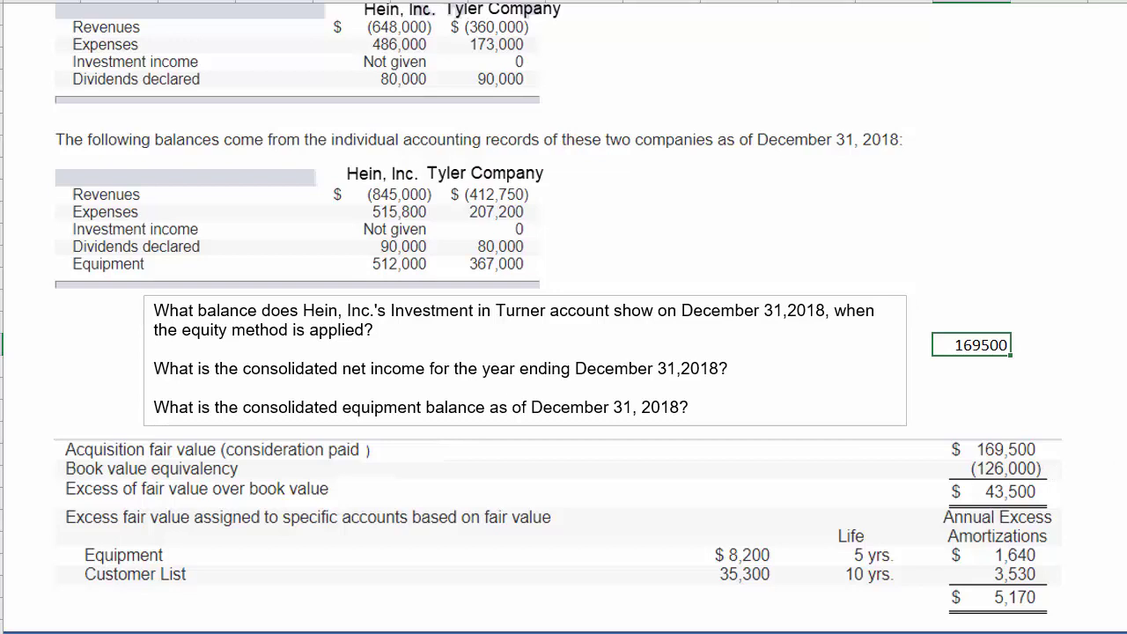
{"action": "key", "text": "ctrl+Home"}
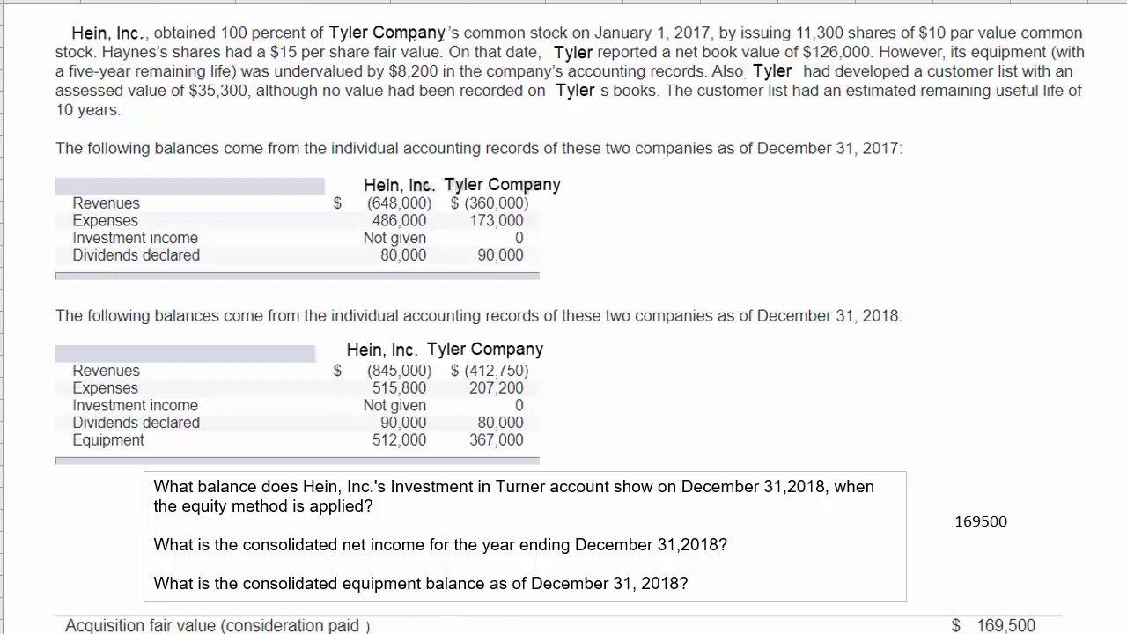
{"action": "scroll", "coordinate": [563, 352], "scroll_direction": "down", "scroll_amount": 3}
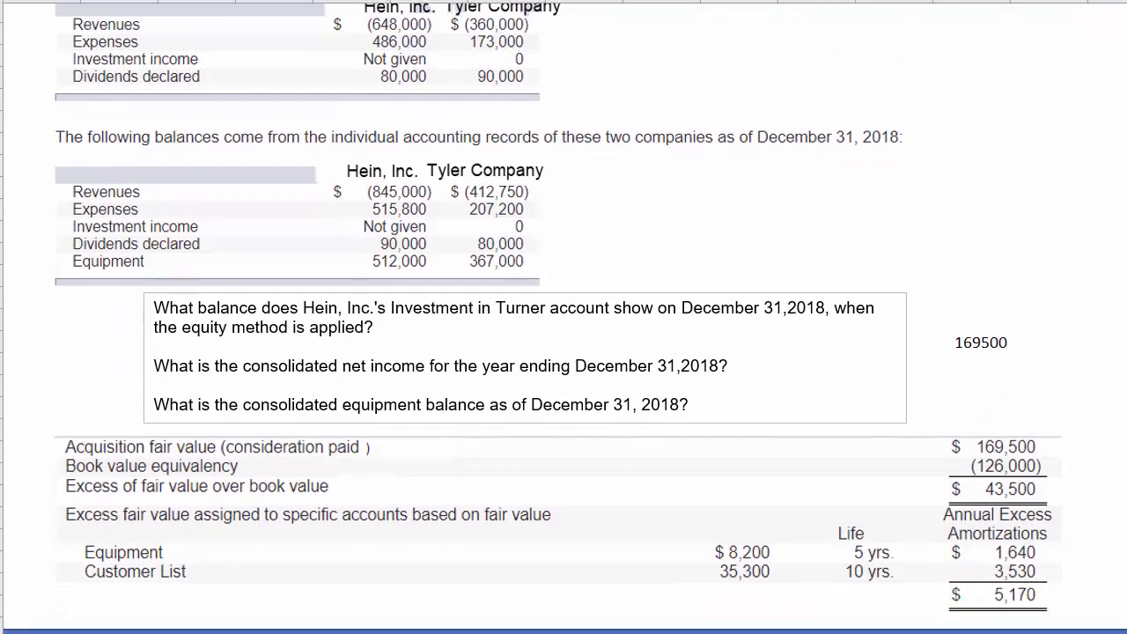
{"action": "scroll", "coordinate": [564, 352], "scroll_direction": "down", "scroll_amount": 1}
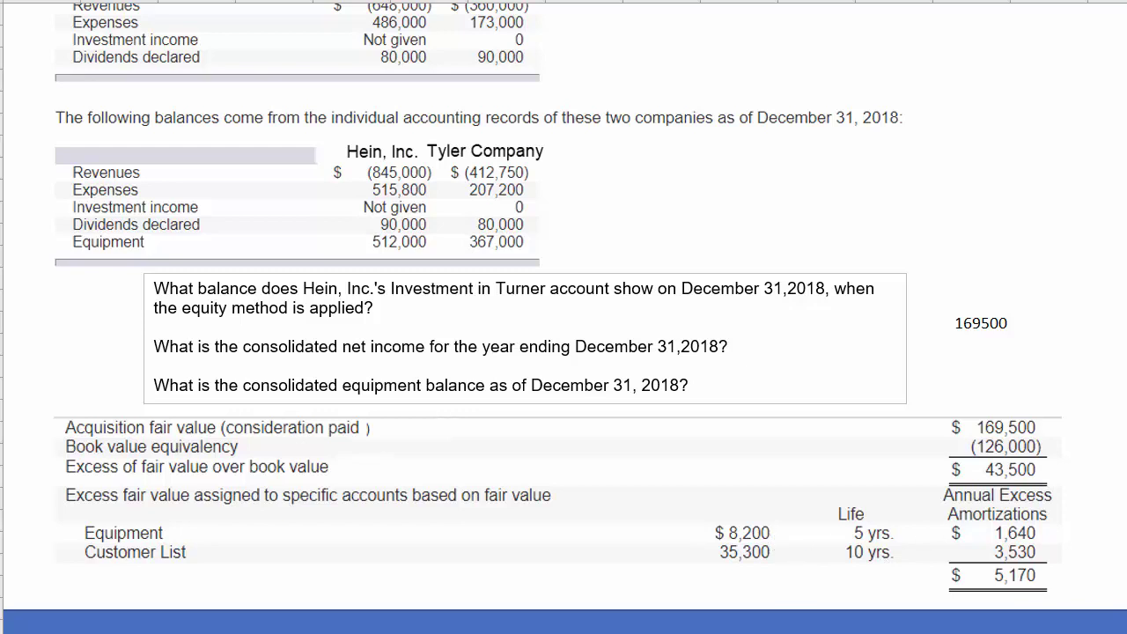
{"action": "scroll", "coordinate": [563, 352], "scroll_direction": "up", "scroll_amount": 3}
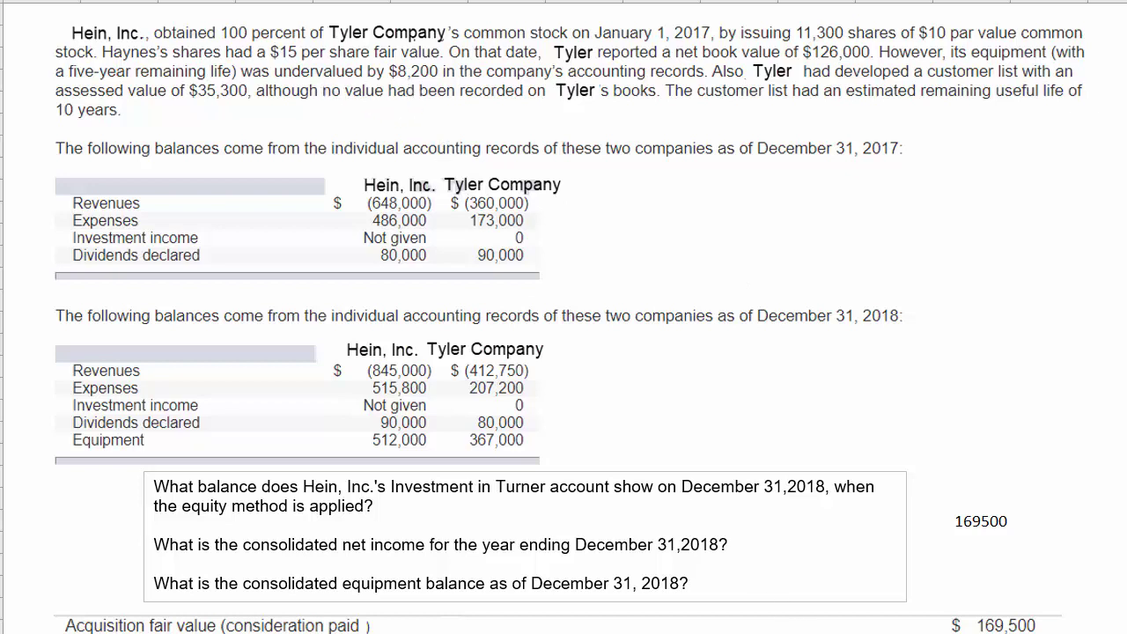
{"action": "scroll", "coordinate": [563, 352], "scroll_direction": "down", "scroll_amount": 1}
{"action": "scroll", "coordinate": [564, 352], "scroll_direction": "down", "scroll_amount": 1}
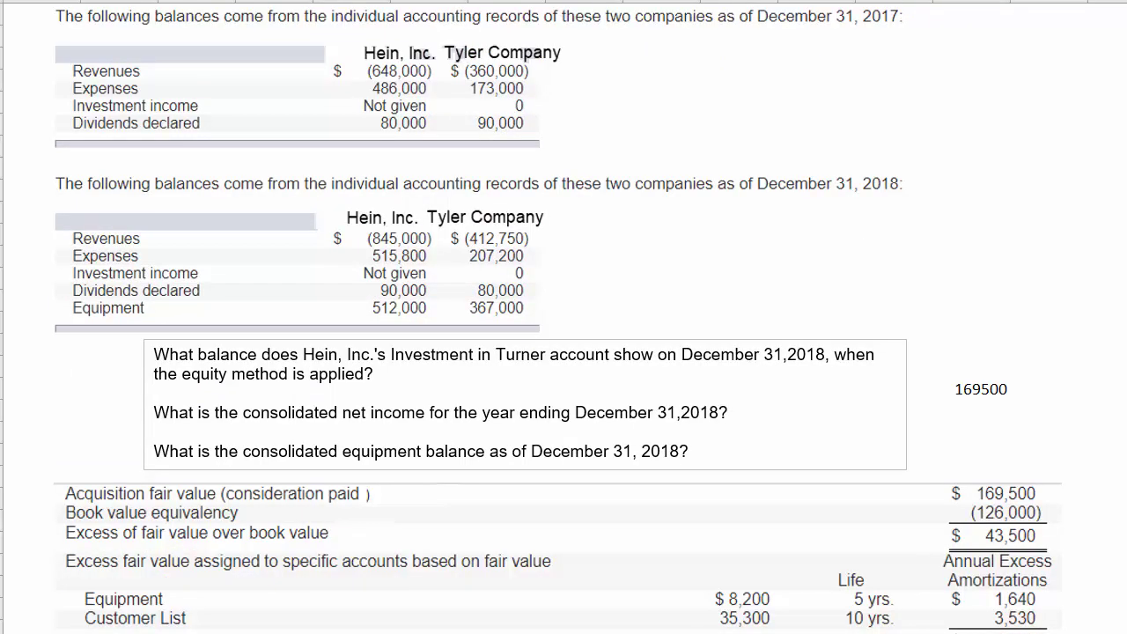
{"action": "scroll", "coordinate": [563, 352], "scroll_direction": "down", "scroll_amount": 1}
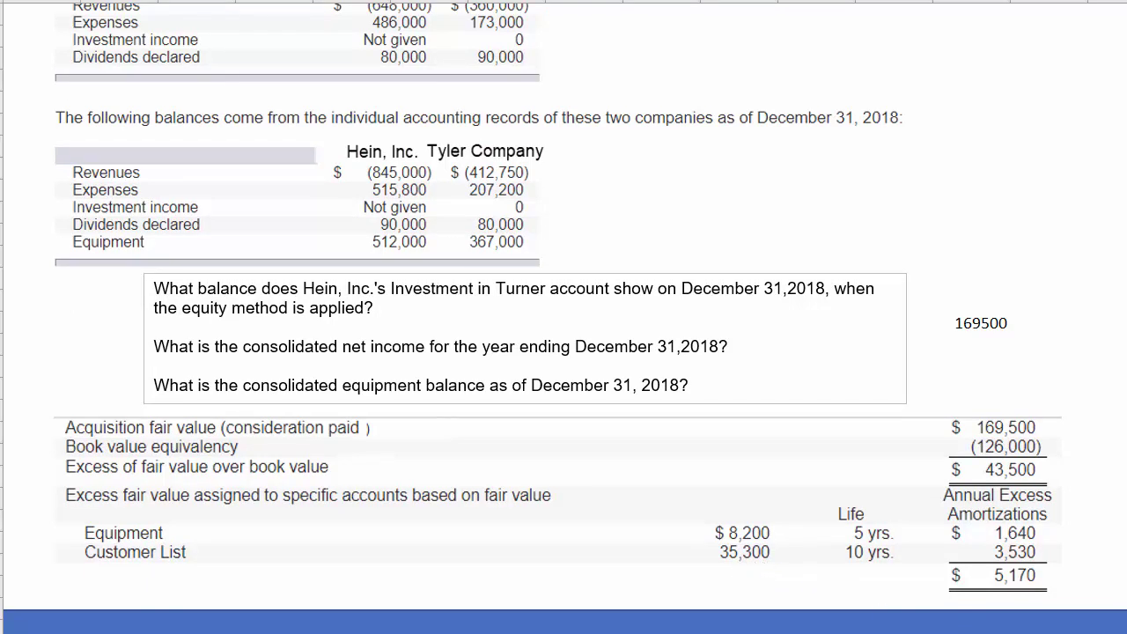
{"action": "scroll", "coordinate": [564, 352], "scroll_direction": "up", "scroll_amount": 3}
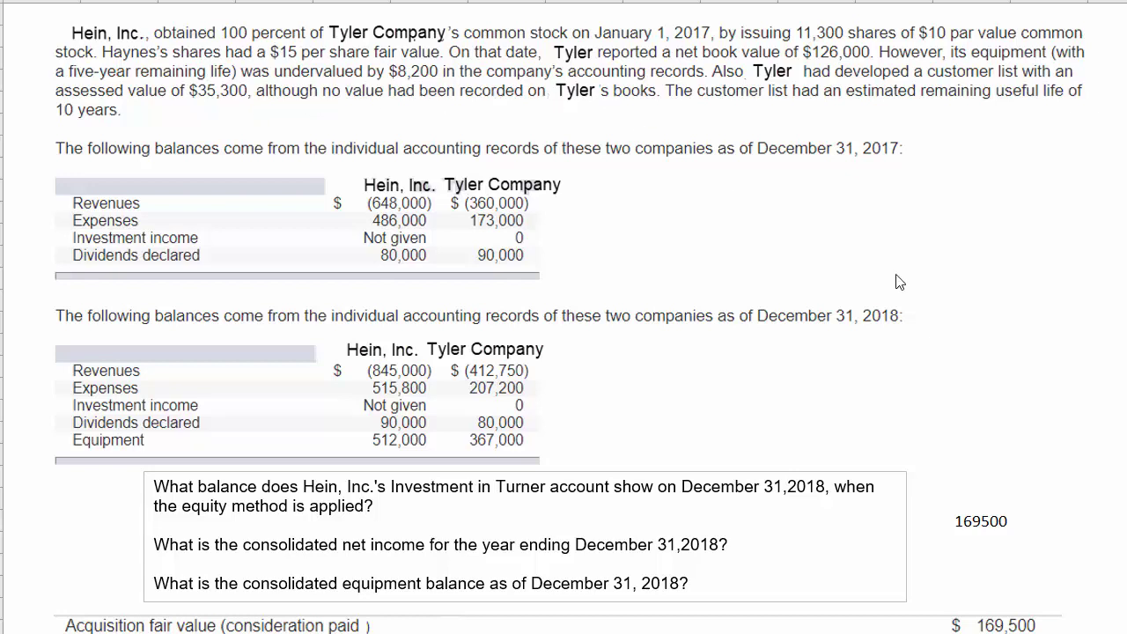
{"action": "scroll", "coordinate": [1111, 477], "scroll_direction": "down", "scroll_amount": 1}
{"action": "scroll", "coordinate": [564, 317], "scroll_direction": "down", "scroll_amount": 1}
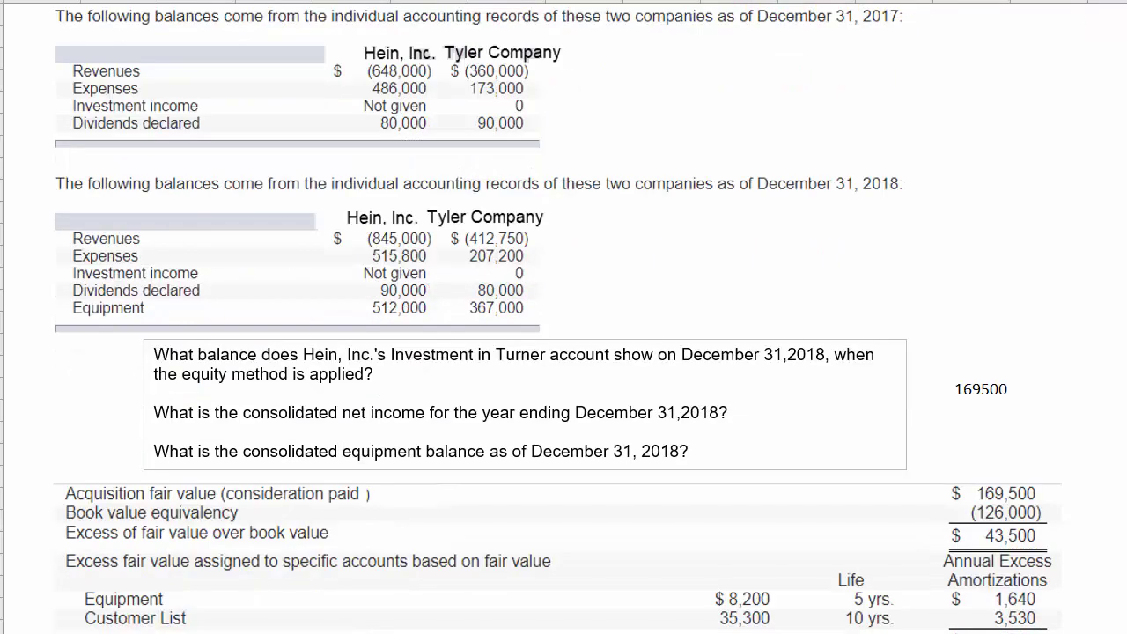
{"action": "scroll", "coordinate": [929, 159], "scroll_direction": "up", "scroll_amount": 2}
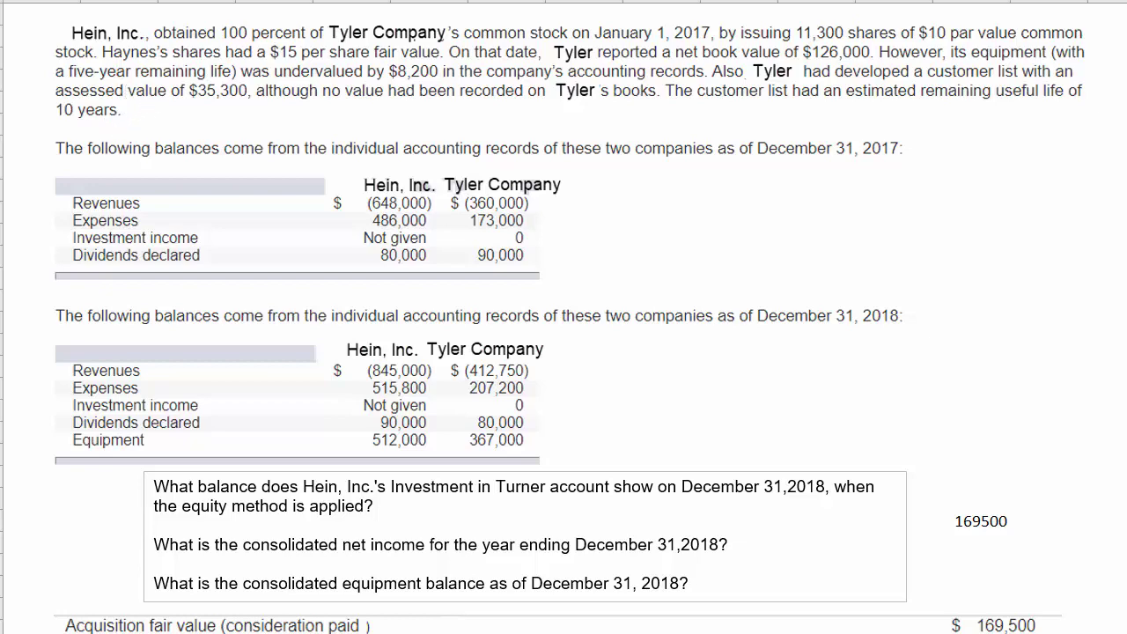
{"action": "scroll", "coordinate": [564, 352], "scroll_direction": "down", "scroll_amount": 3}
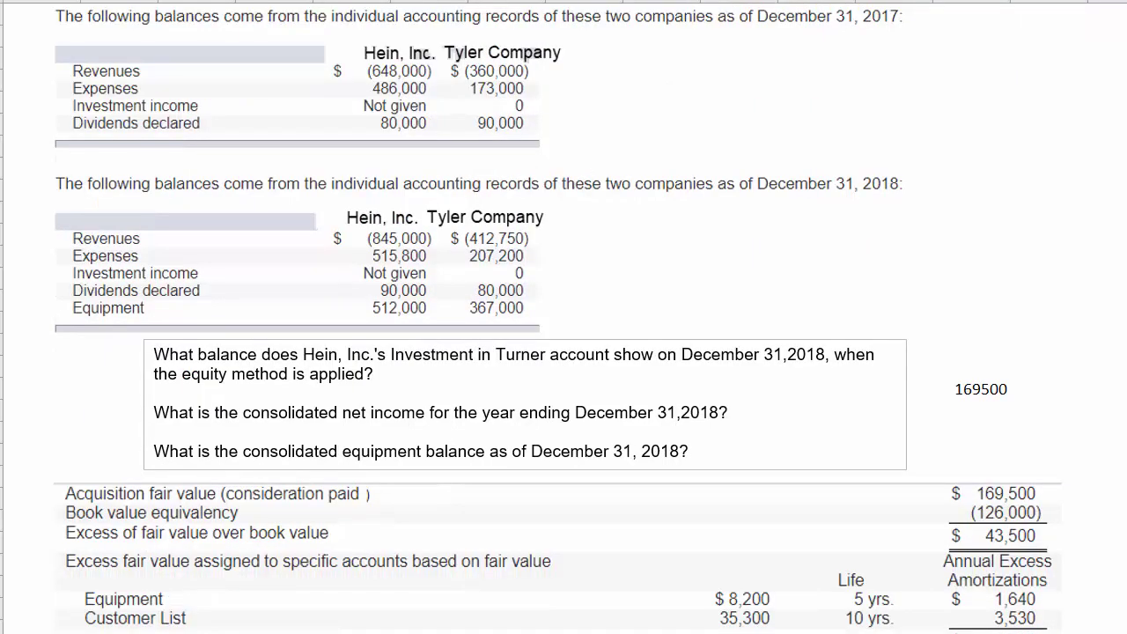
{"action": "scroll", "coordinate": [563, 352], "scroll_direction": "down", "scroll_amount": 2}
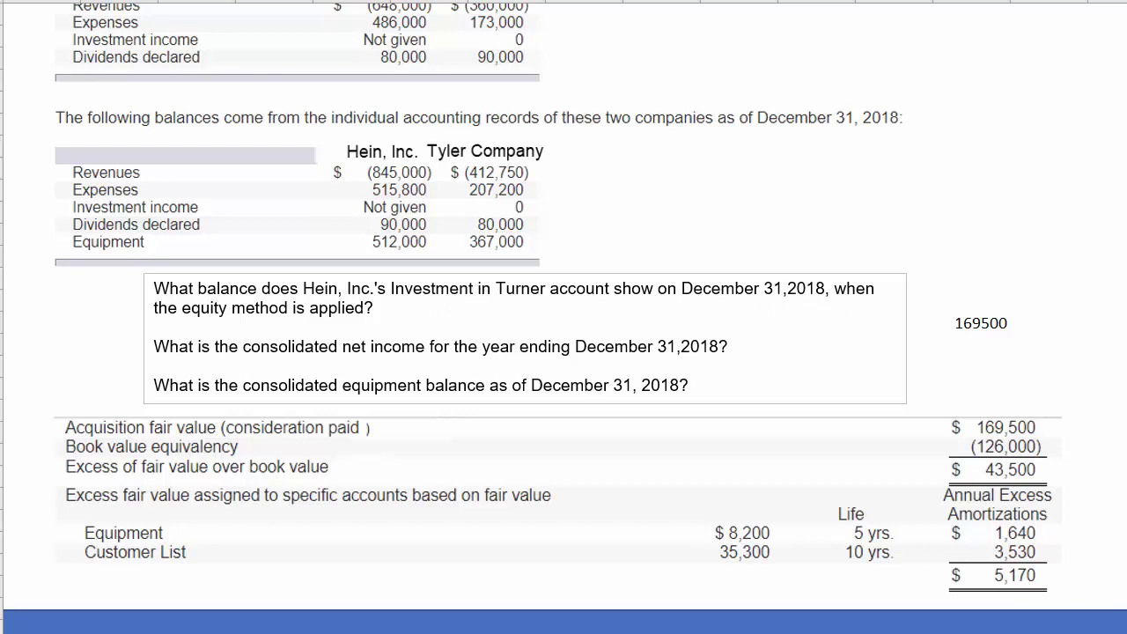
Scroll through the sheet to view the Investment in Tyler schedule ending at $381,710.
{"action": "scroll", "coordinate": [563, 352], "scroll_direction": "down", "scroll_amount": 4}
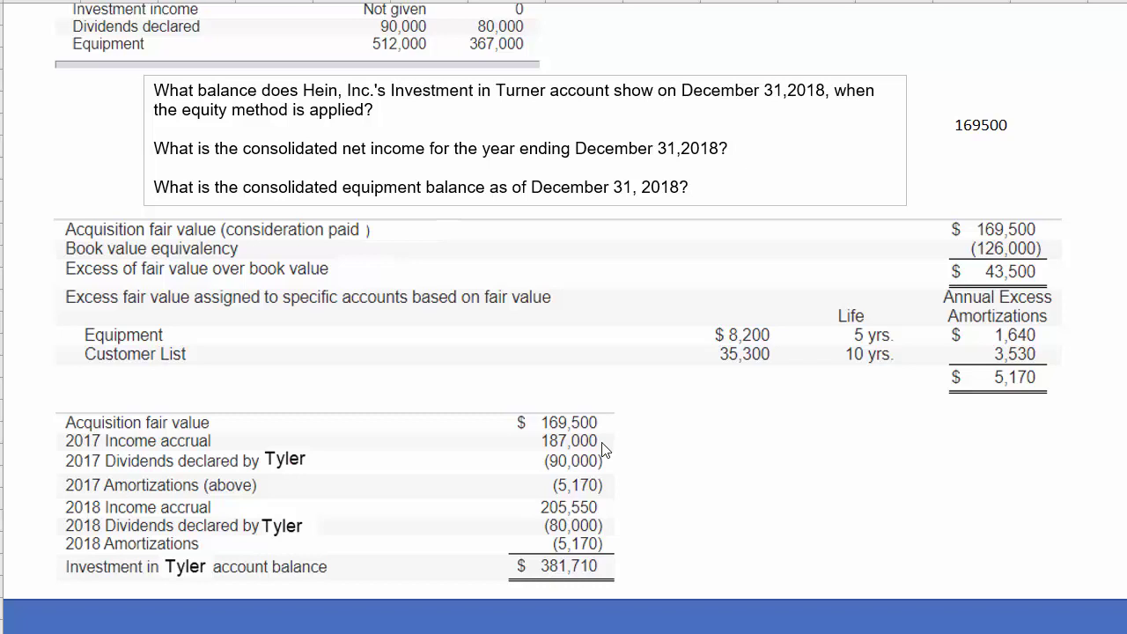
{"action": "scroll", "coordinate": [627, 451], "scroll_direction": "up", "scroll_amount": 3}
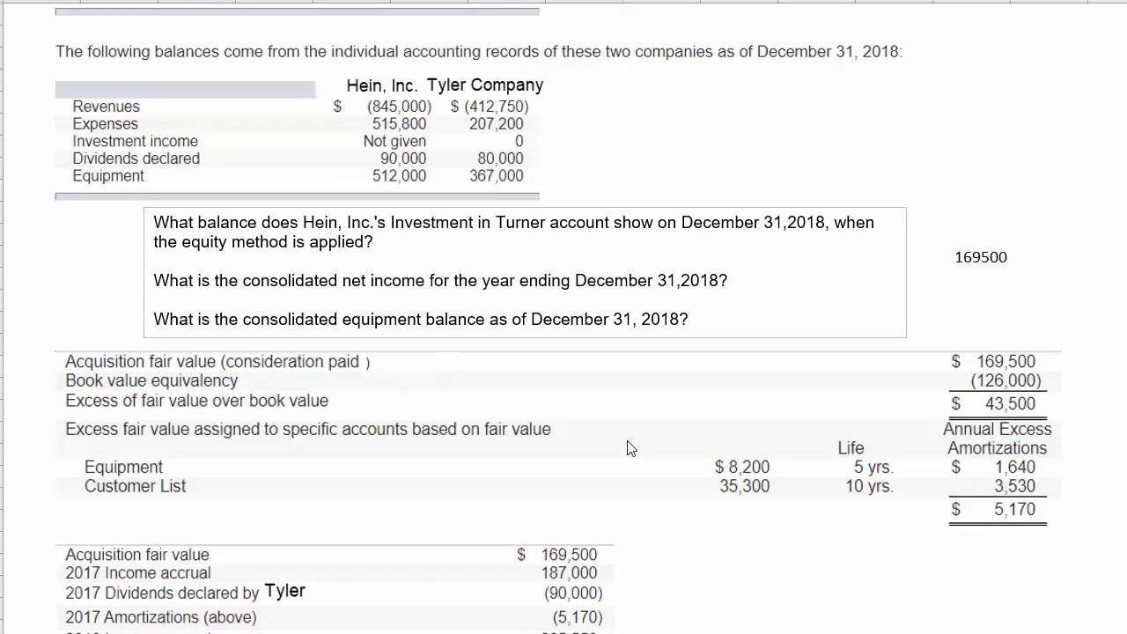
{"action": "scroll", "coordinate": [630, 448], "scroll_direction": "up", "scroll_amount": 3}
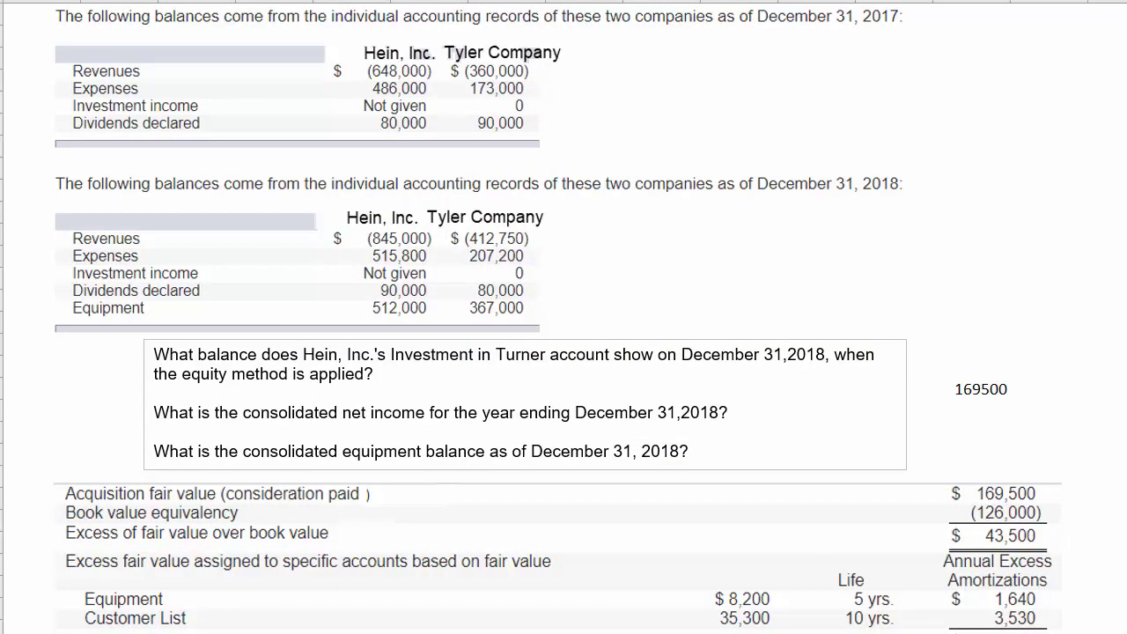
{"action": "type", "text": "=360000-173000"}
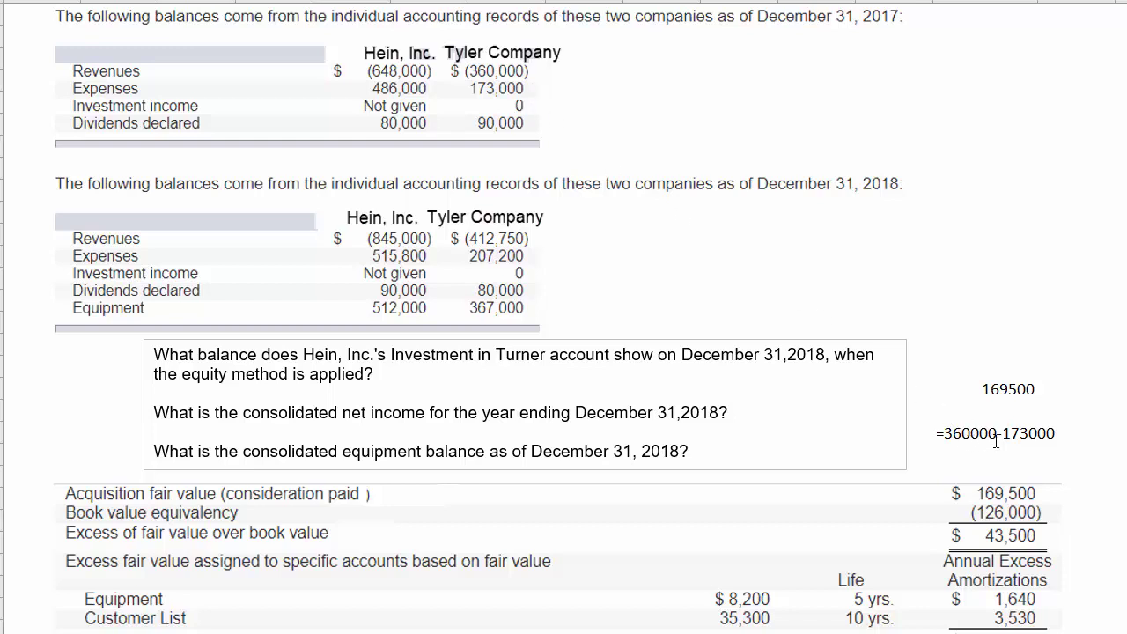
{"action": "left_click", "coordinate": [1061, 434]}
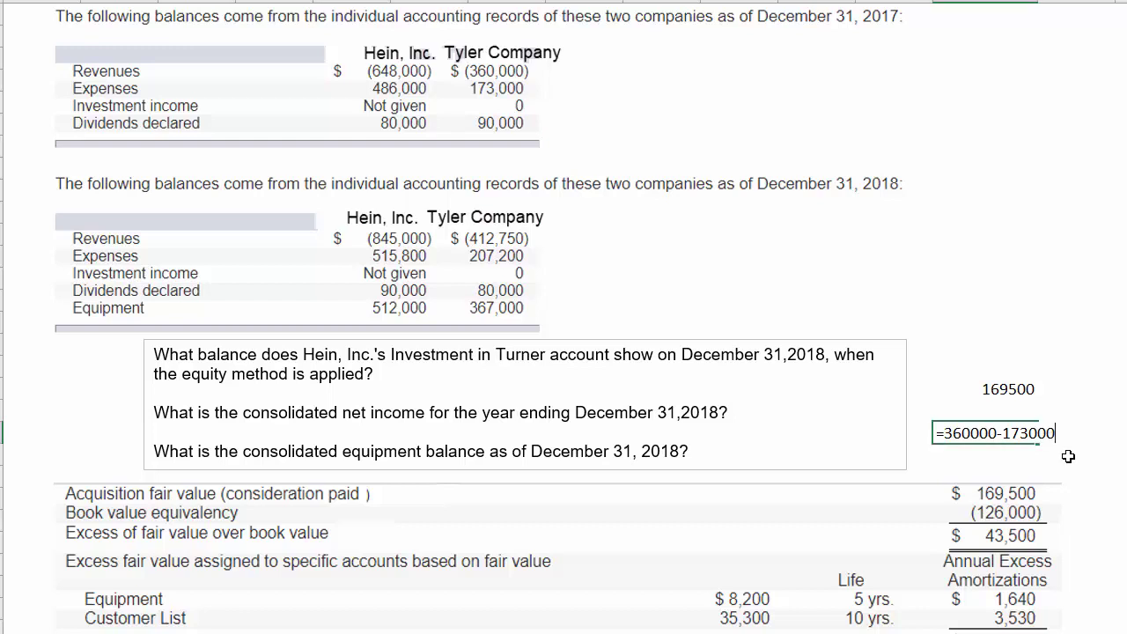
{"action": "key", "text": "Return"}
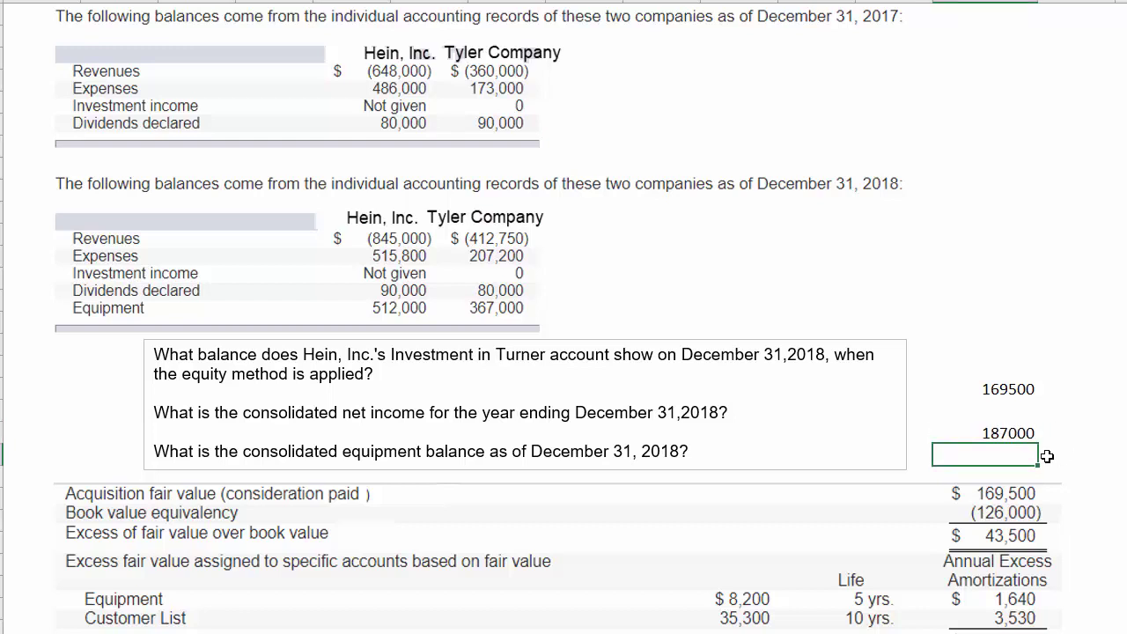
{"action": "scroll", "coordinate": [923, 477], "scroll_direction": "down", "scroll_amount": 2}
{"action": "scroll", "coordinate": [922, 477], "scroll_direction": "down", "scroll_amount": 3}
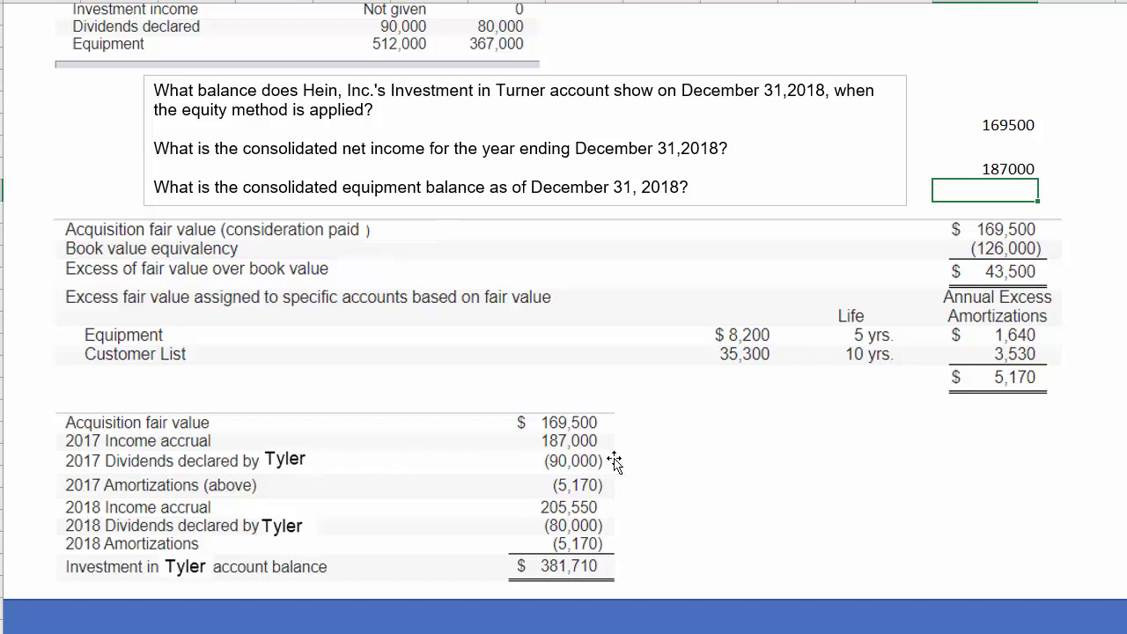
{"action": "scroll", "coordinate": [630, 458], "scroll_direction": "up", "scroll_amount": 3}
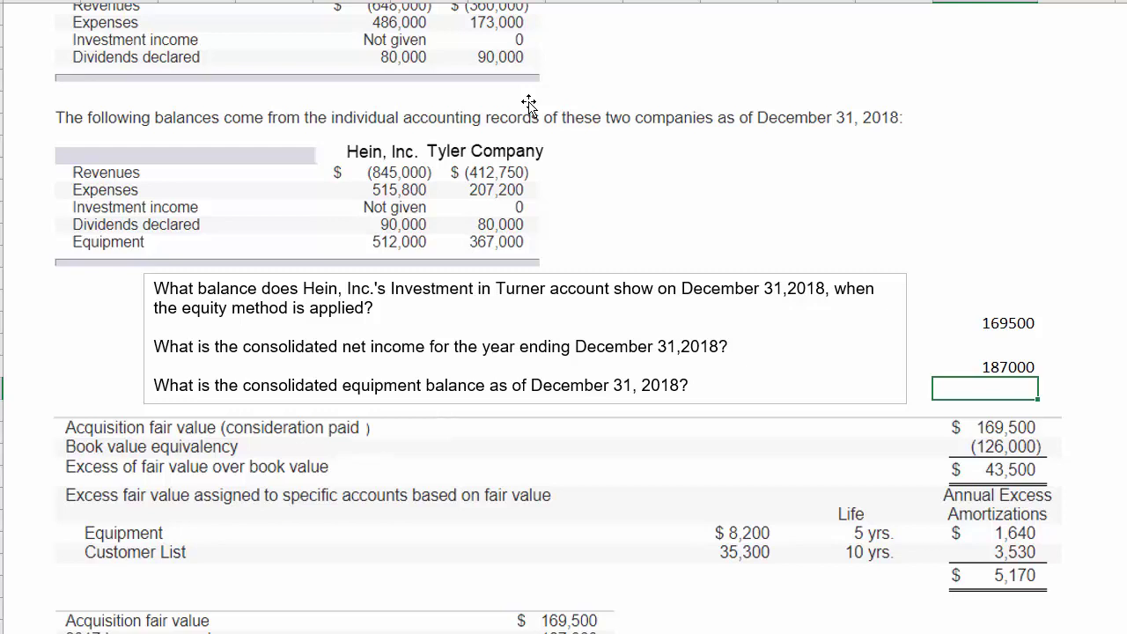
{"action": "scroll", "coordinate": [604, 202], "scroll_direction": "down", "scroll_amount": 3}
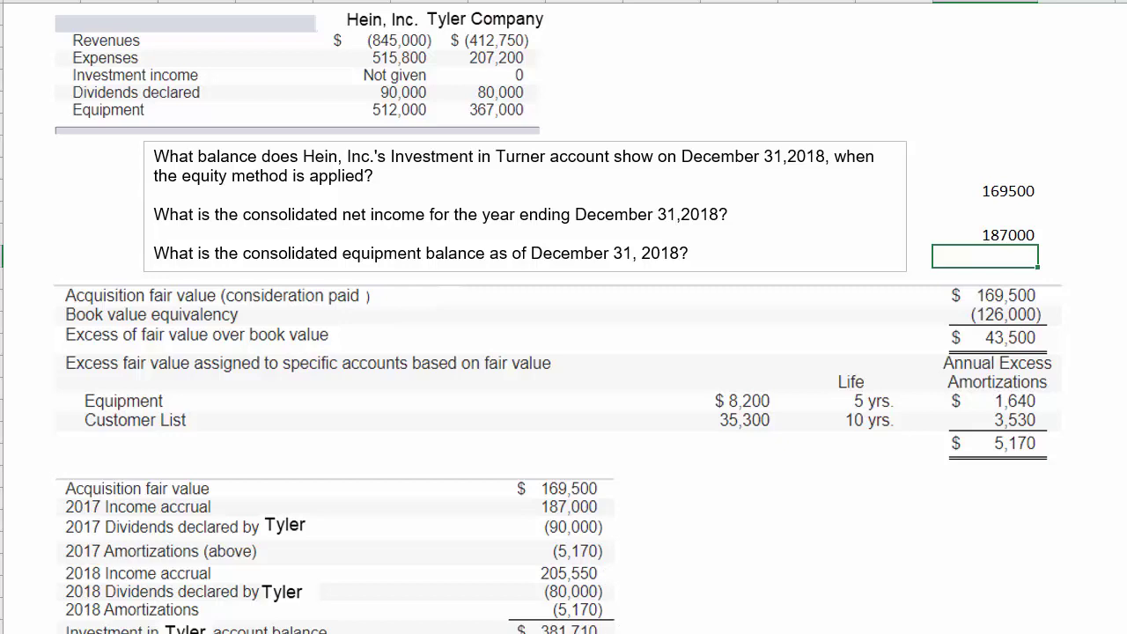
{"action": "scroll", "coordinate": [563, 352], "scroll_direction": "up", "scroll_amount": 5}
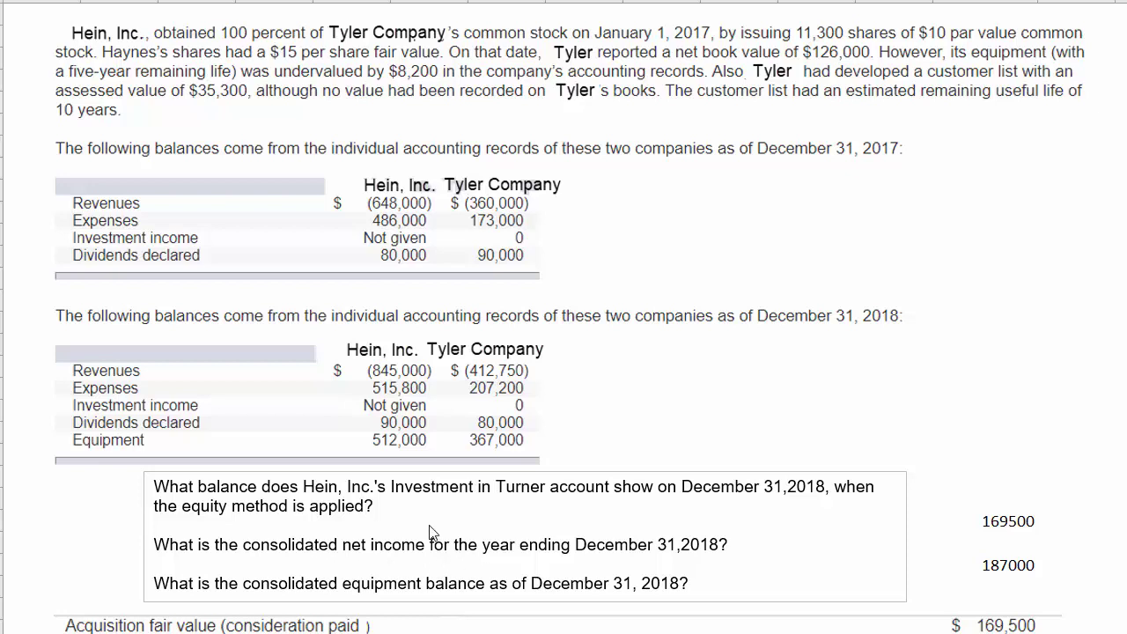
{"action": "scroll", "coordinate": [427, 528], "scroll_direction": "down", "scroll_amount": 3}
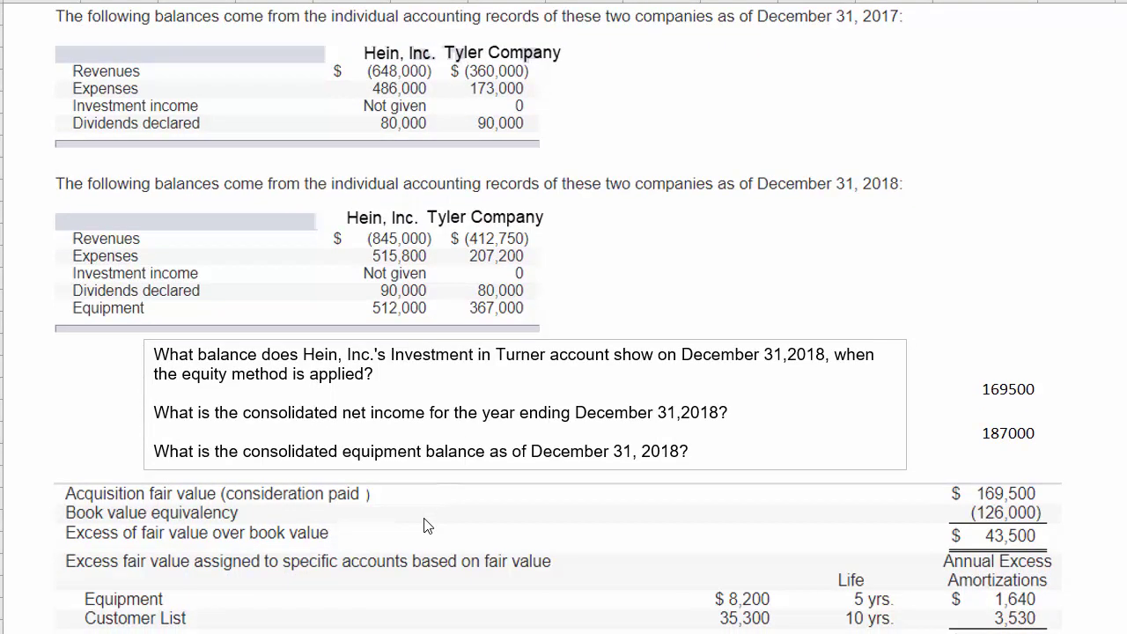
{"action": "scroll", "coordinate": [424, 525], "scroll_direction": "down", "scroll_amount": 3}
{"action": "scroll", "coordinate": [426, 525], "scroll_direction": "down", "scroll_amount": 2}
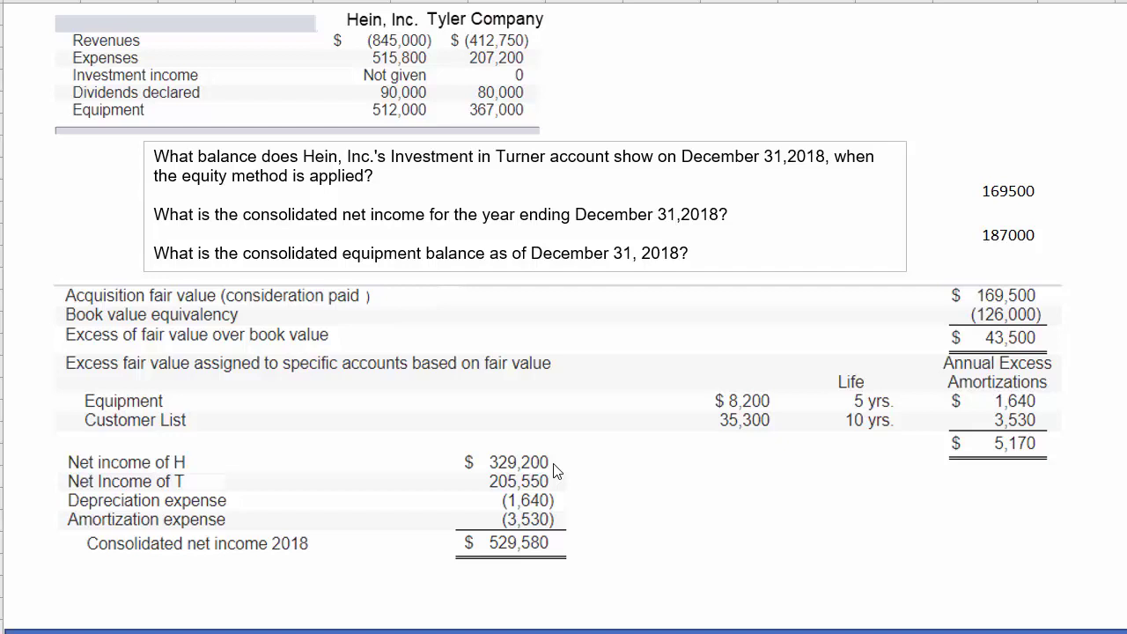
{"action": "scroll", "coordinate": [554, 471], "scroll_direction": "up", "scroll_amount": 5}
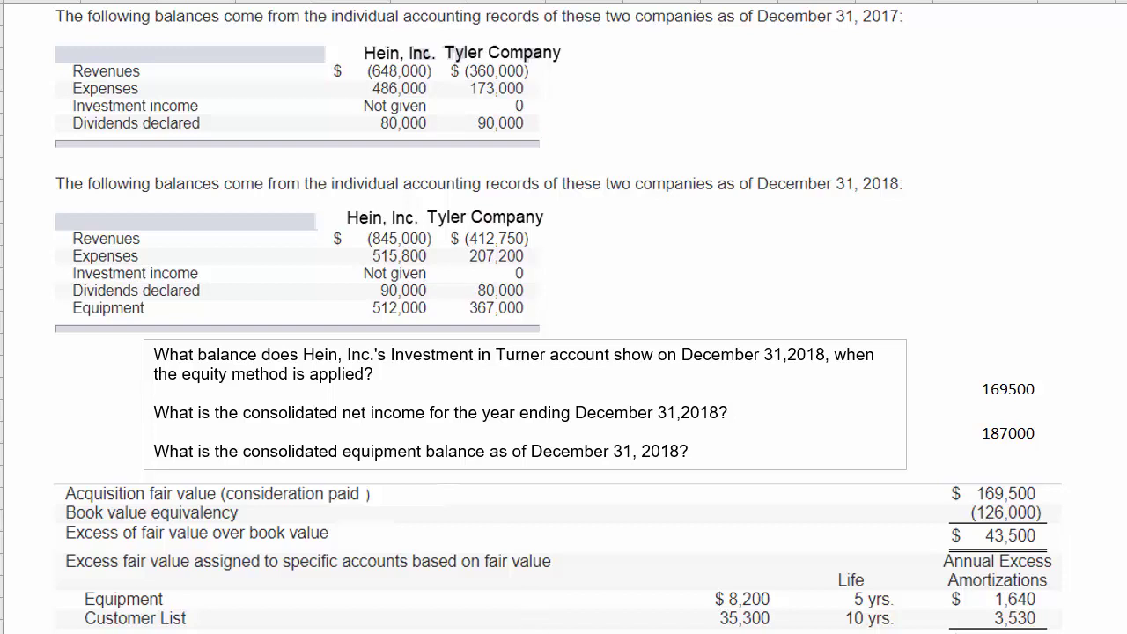
{"action": "type", "text": "=845000-515800"}
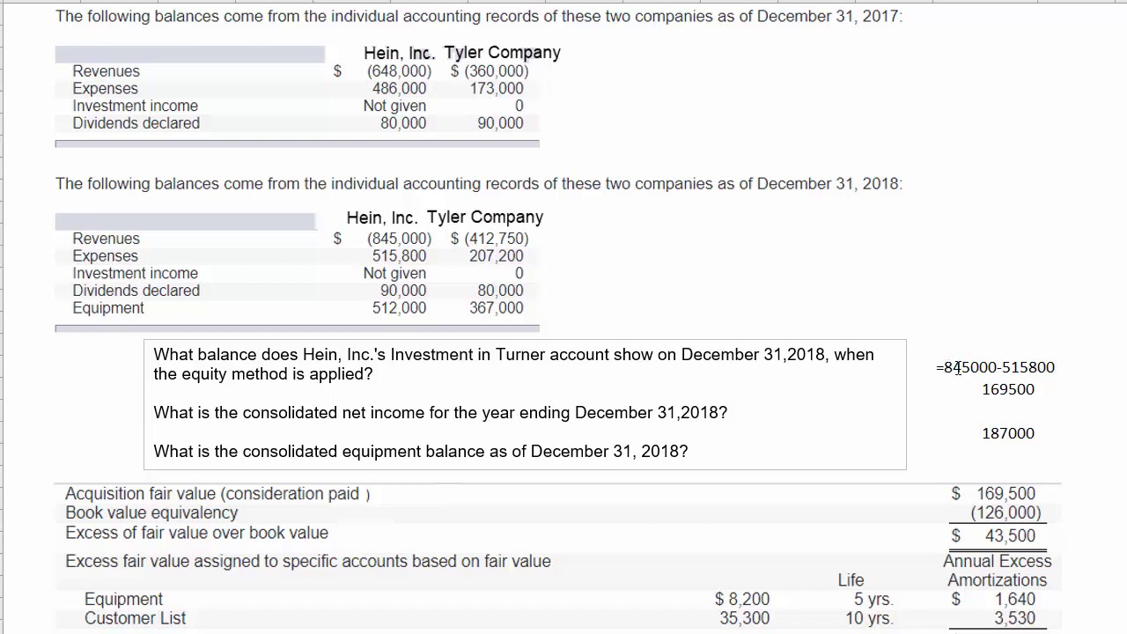
{"action": "double_click", "coordinate": [1061, 367]}
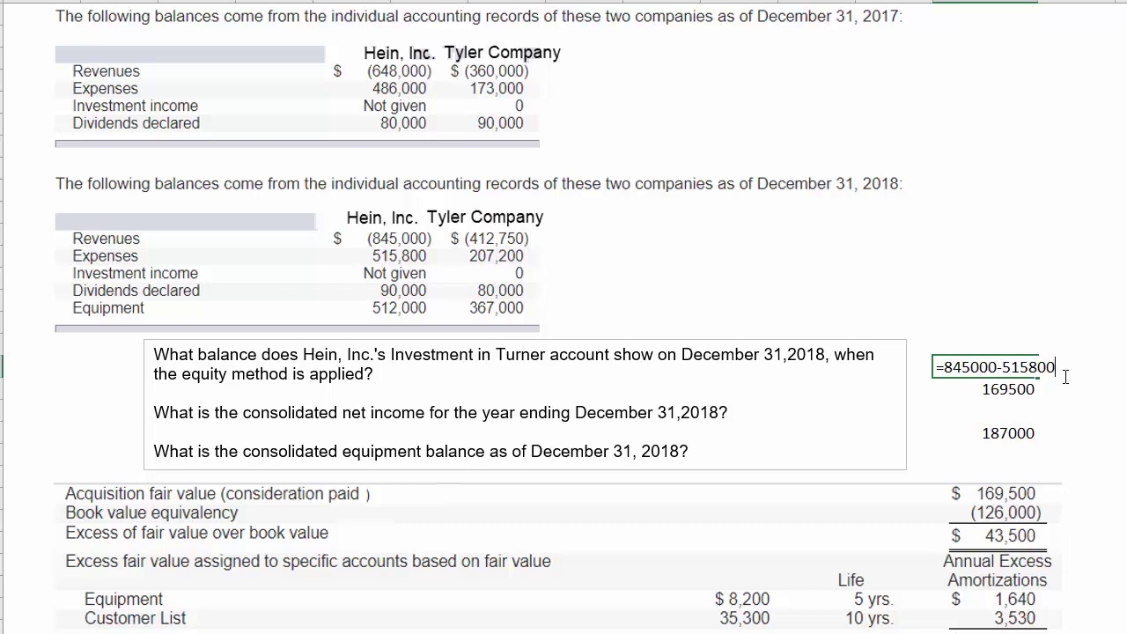
{"action": "key", "text": "Return"}
{"action": "key", "text": "Up"}
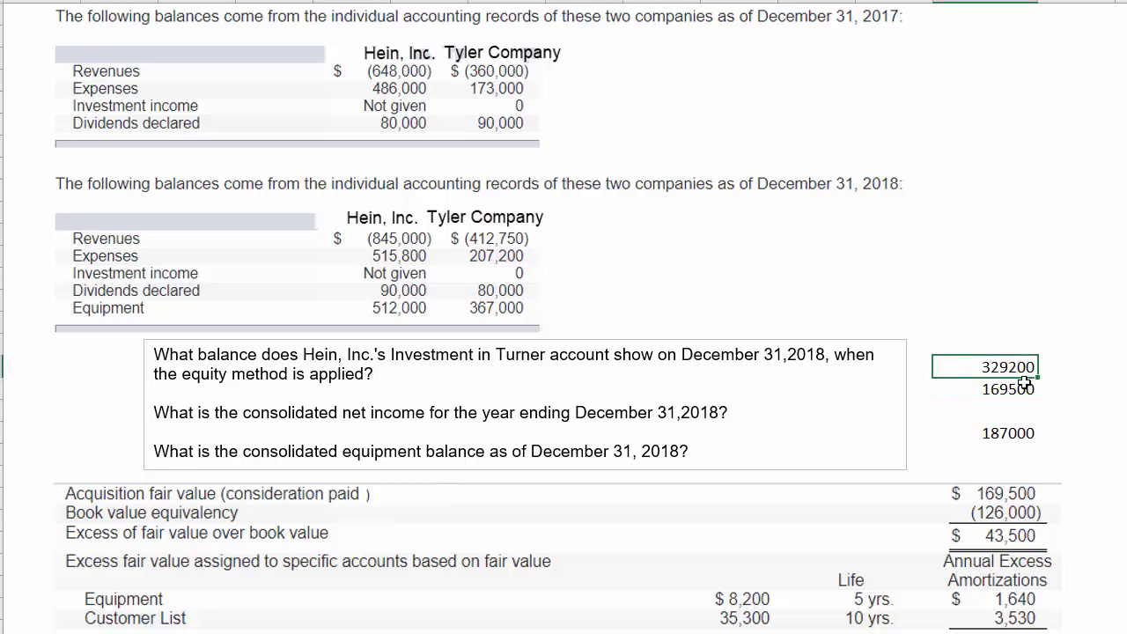
{"action": "left_click", "coordinate": [964, 405]}
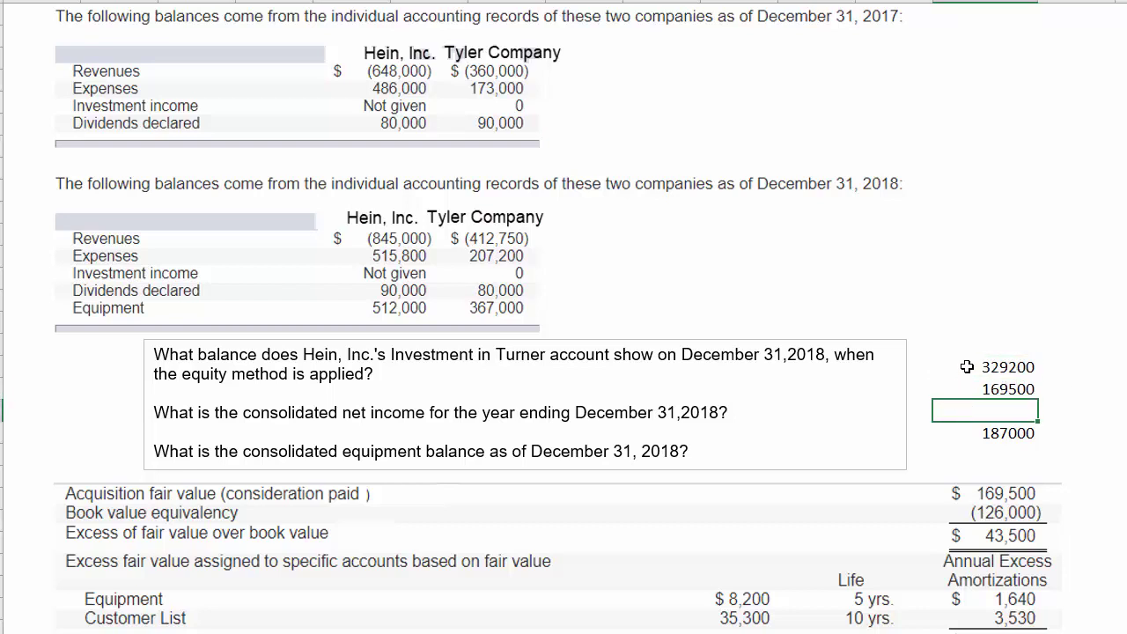
{"action": "left_click_drag", "start_coordinate": [968, 367], "coordinate": [1002, 432]}
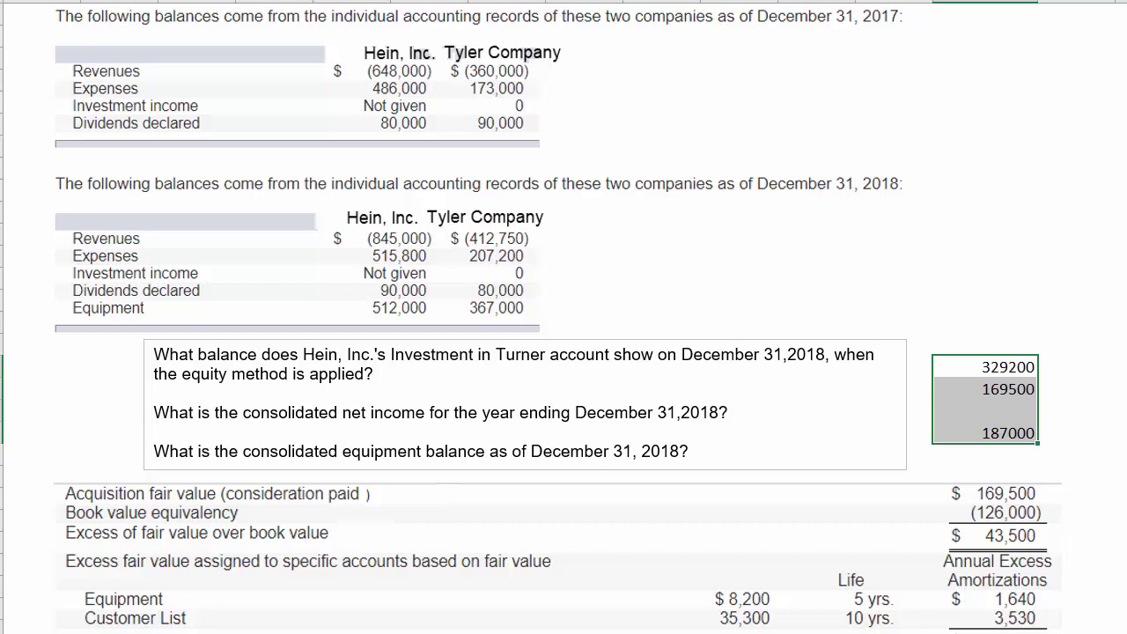
{"action": "scroll", "coordinate": [564, 317], "scroll_direction": "down", "scroll_amount": 1}
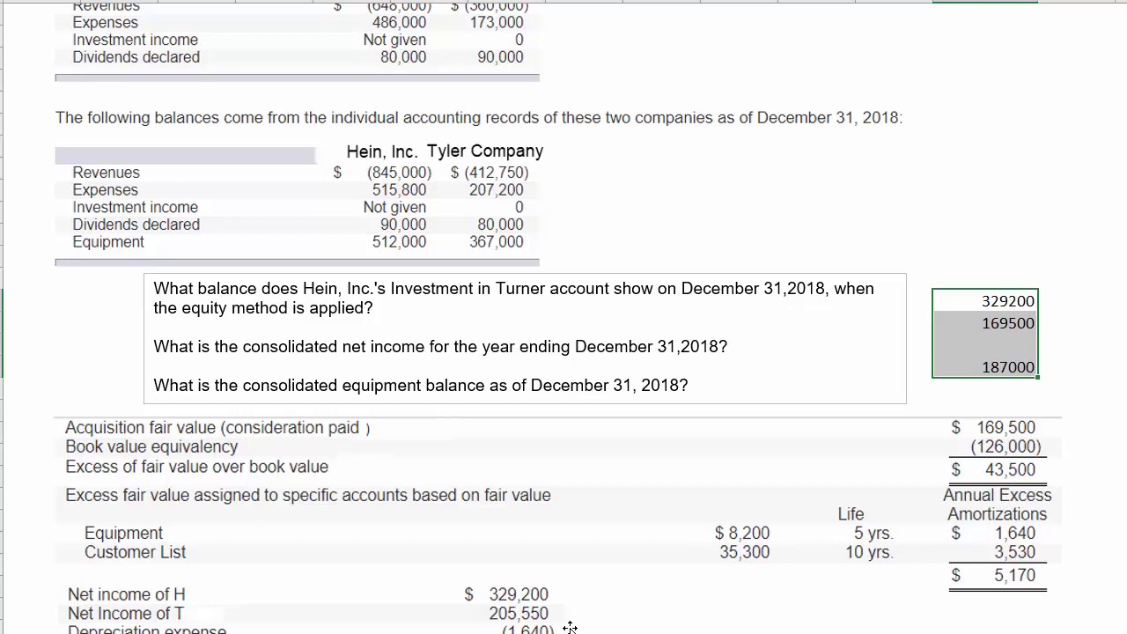
{"action": "scroll", "coordinate": [568, 627], "scroll_direction": "down", "scroll_amount": 1}
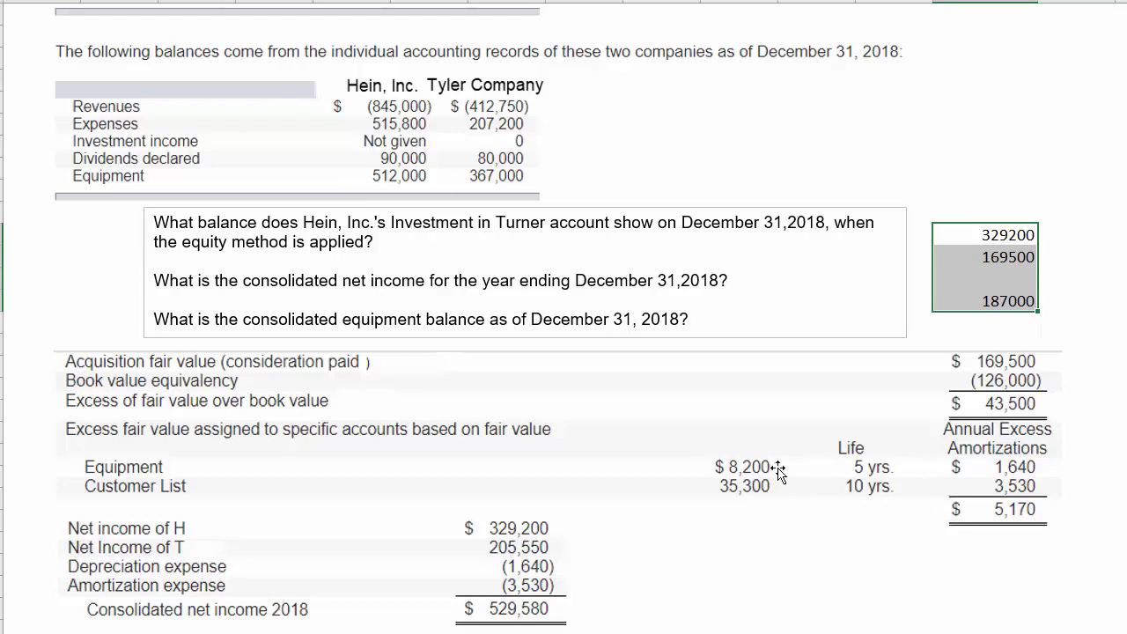
{"action": "key", "text": "ctrl+v"}
{"action": "key", "text": "Escape"}
{"action": "scroll", "coordinate": [563, 352], "scroll_direction": "down", "scroll_amount": 5}
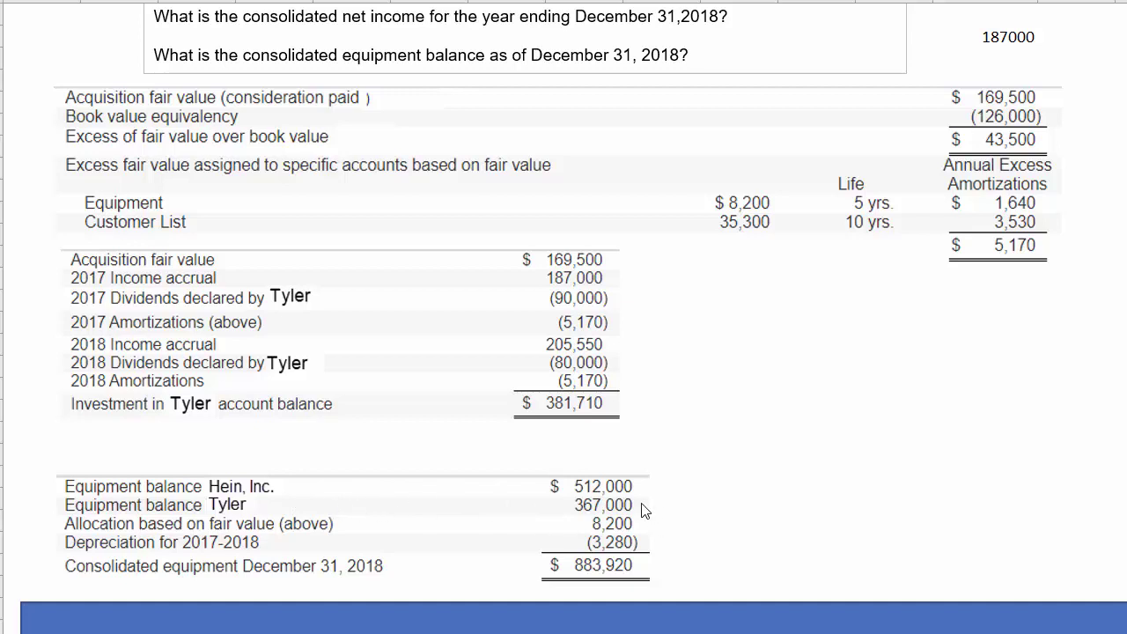
{"action": "scroll", "coordinate": [799, 464], "scroll_direction": "up", "scroll_amount": 5}
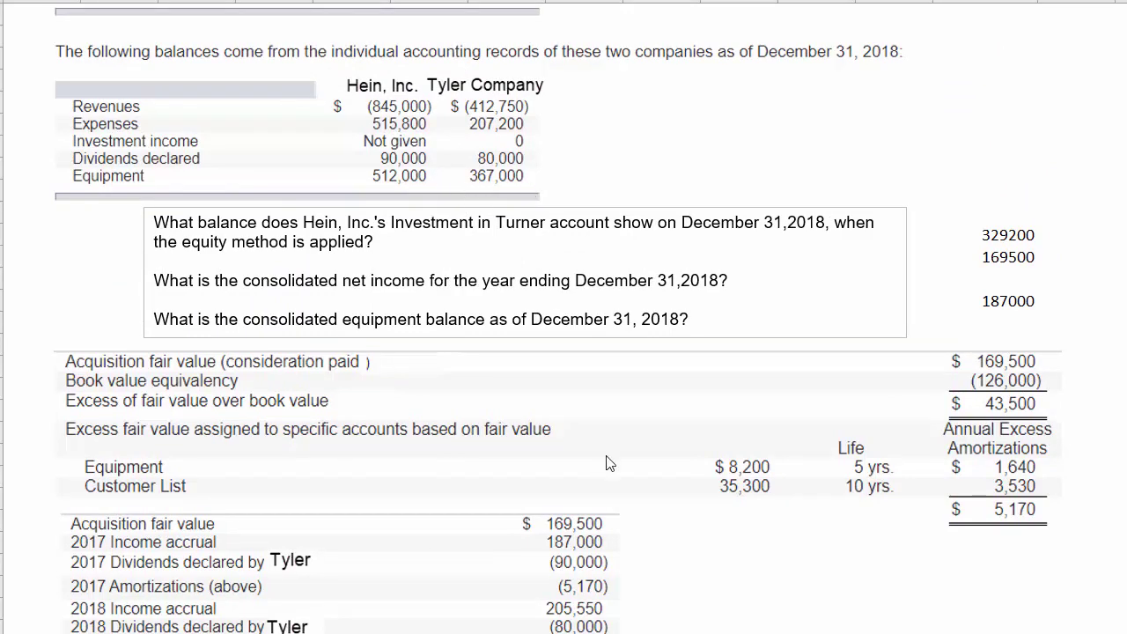
{"action": "scroll", "coordinate": [611, 457], "scroll_direction": "down", "scroll_amount": 3}
{"action": "scroll", "coordinate": [611, 460], "scroll_direction": "down", "scroll_amount": 2}
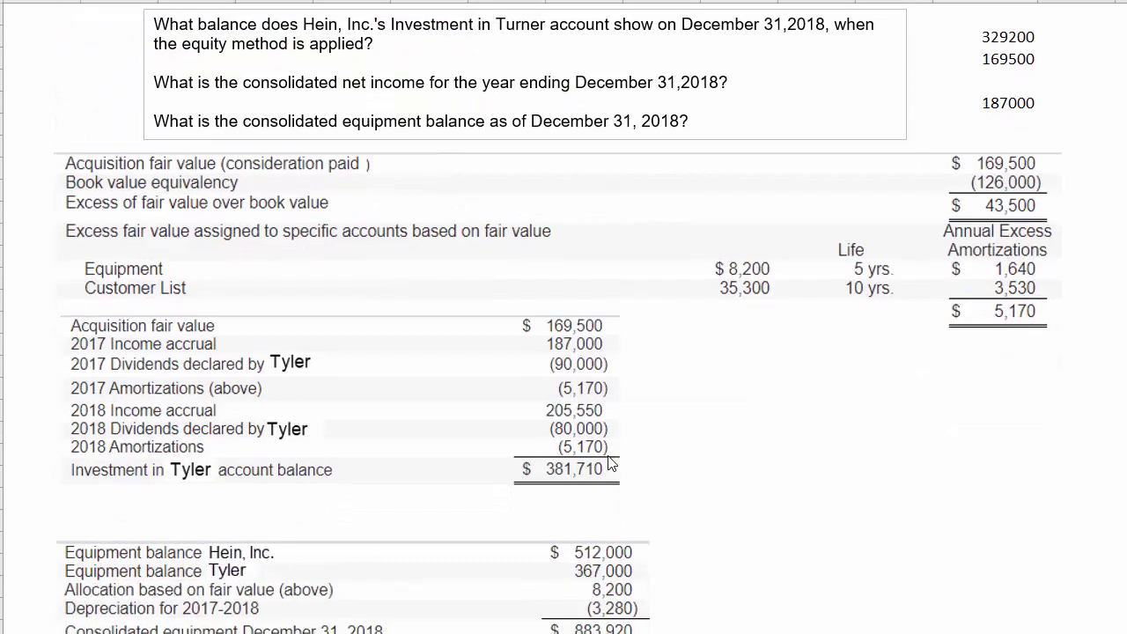
{"action": "scroll", "coordinate": [611, 467], "scroll_direction": "down", "scroll_amount": 2}
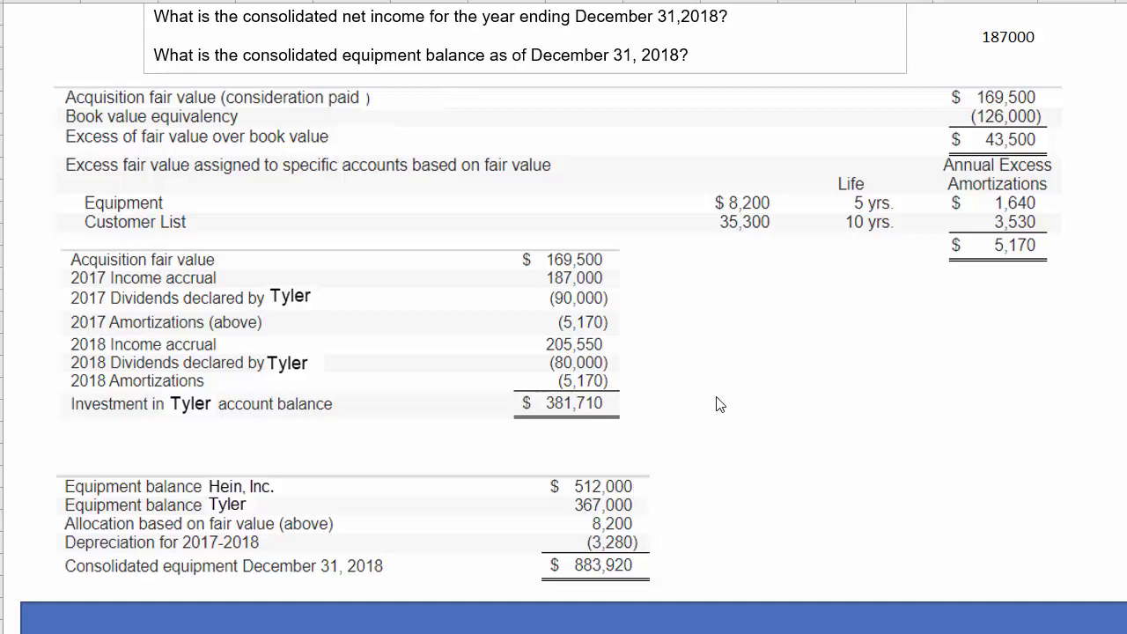
{"action": "scroll", "coordinate": [720, 400], "scroll_direction": "up", "scroll_amount": 4}
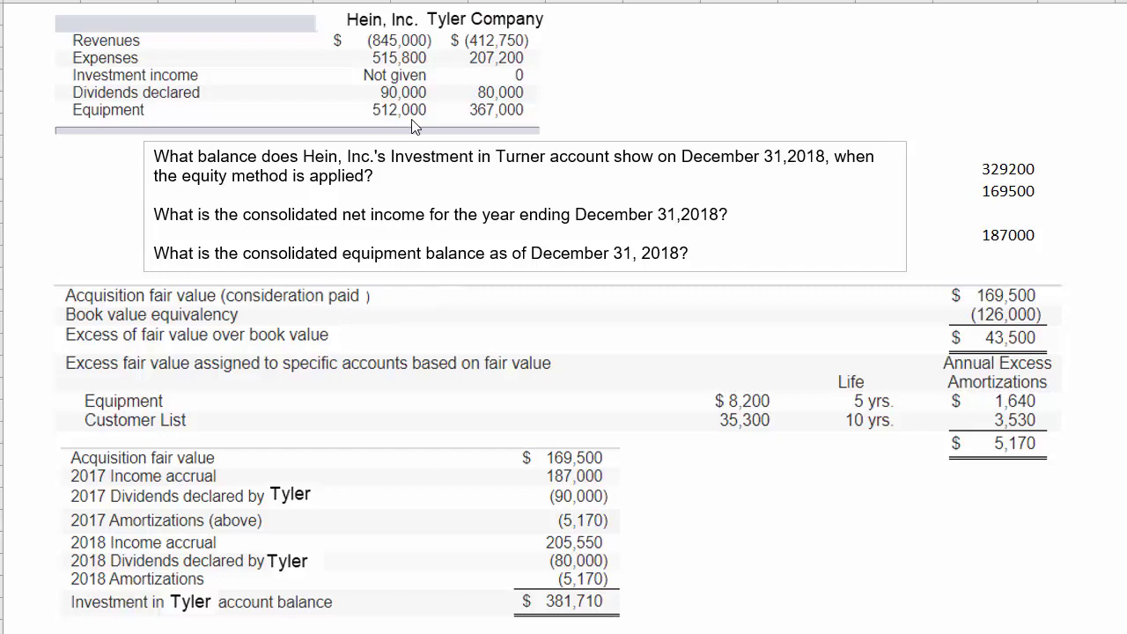
{"action": "scroll", "coordinate": [606, 279], "scroll_direction": "down", "scroll_amount": 4}
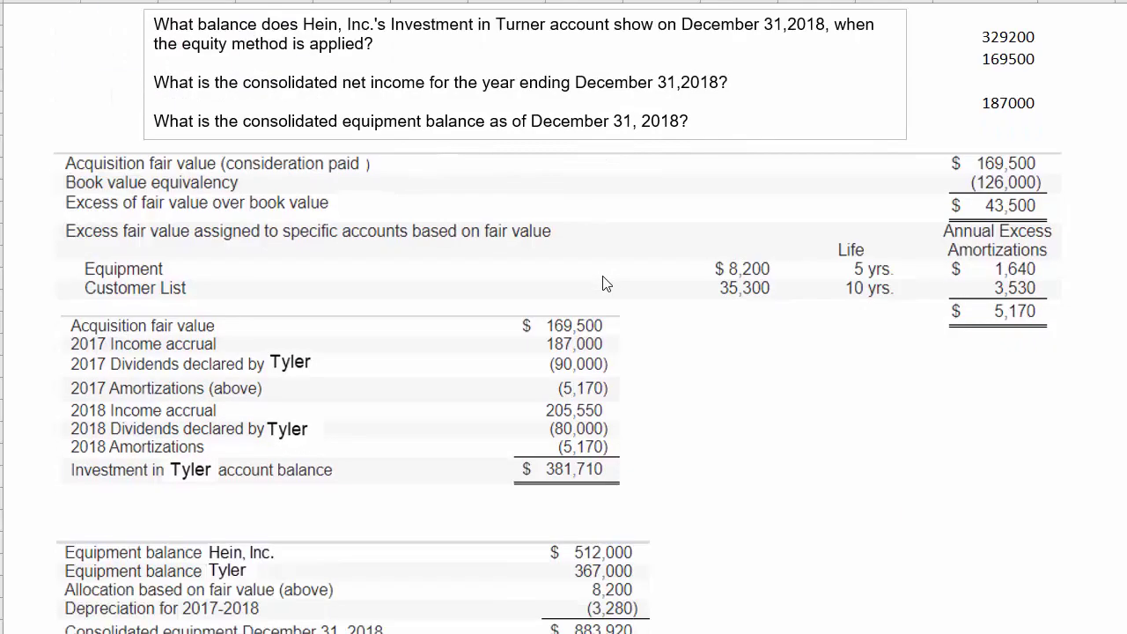